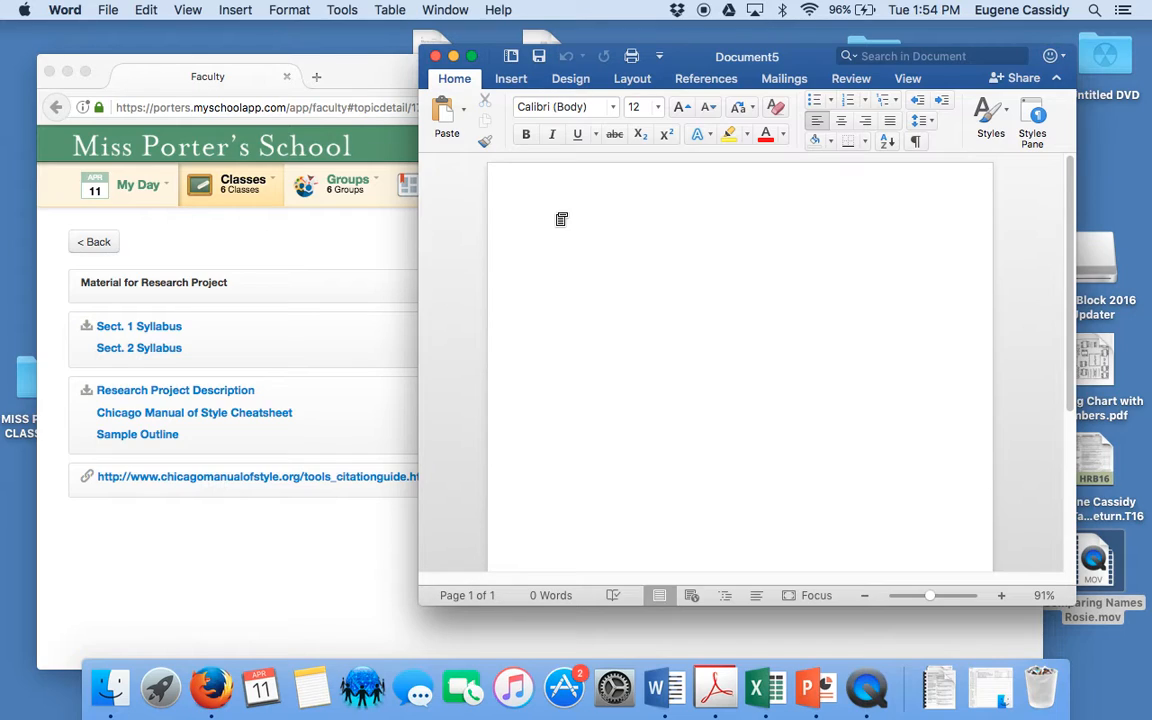
Enter the sentence "The transportation revolution had profound effects on Latin America." in the blank document
{"action": "type", "text": "The transportation revolut"}
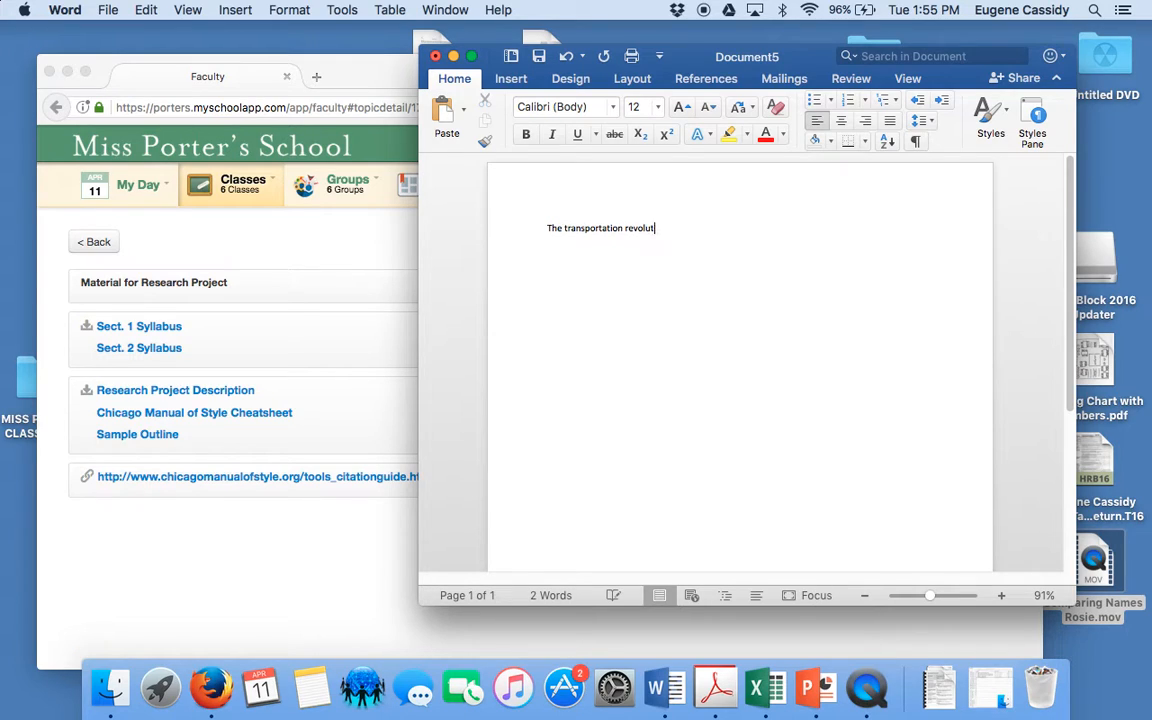
{"action": "type", "text": "ion had profound effects on "}
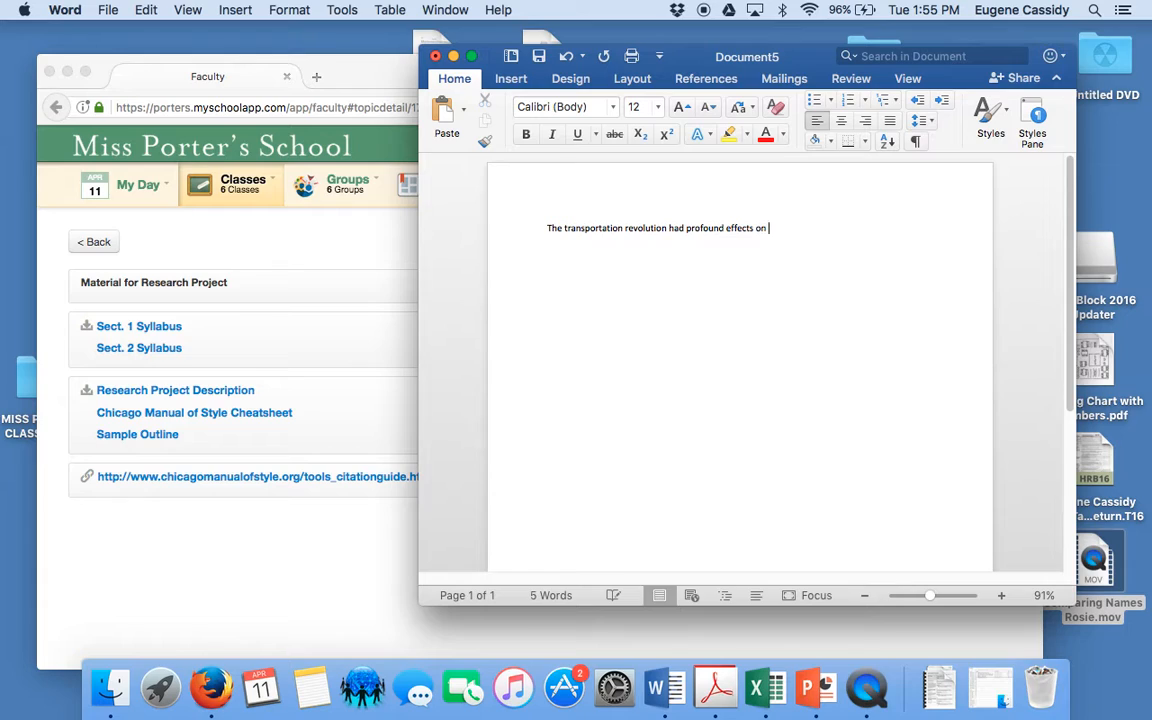
{"action": "type", "text": "Latin America."}
Insert a footnote at the end of the sentence and check its reference mark and empty note
{"action": "left_click", "coordinate": [731, 80]}
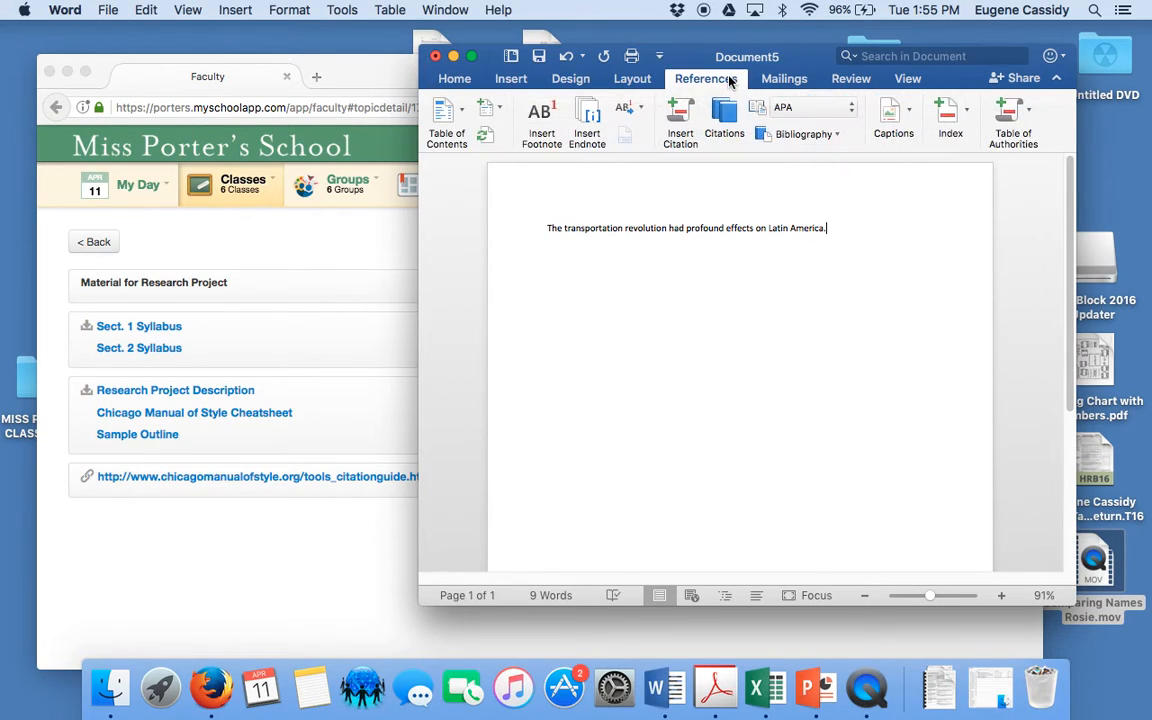
{"action": "left_click", "coordinate": [540, 122]}
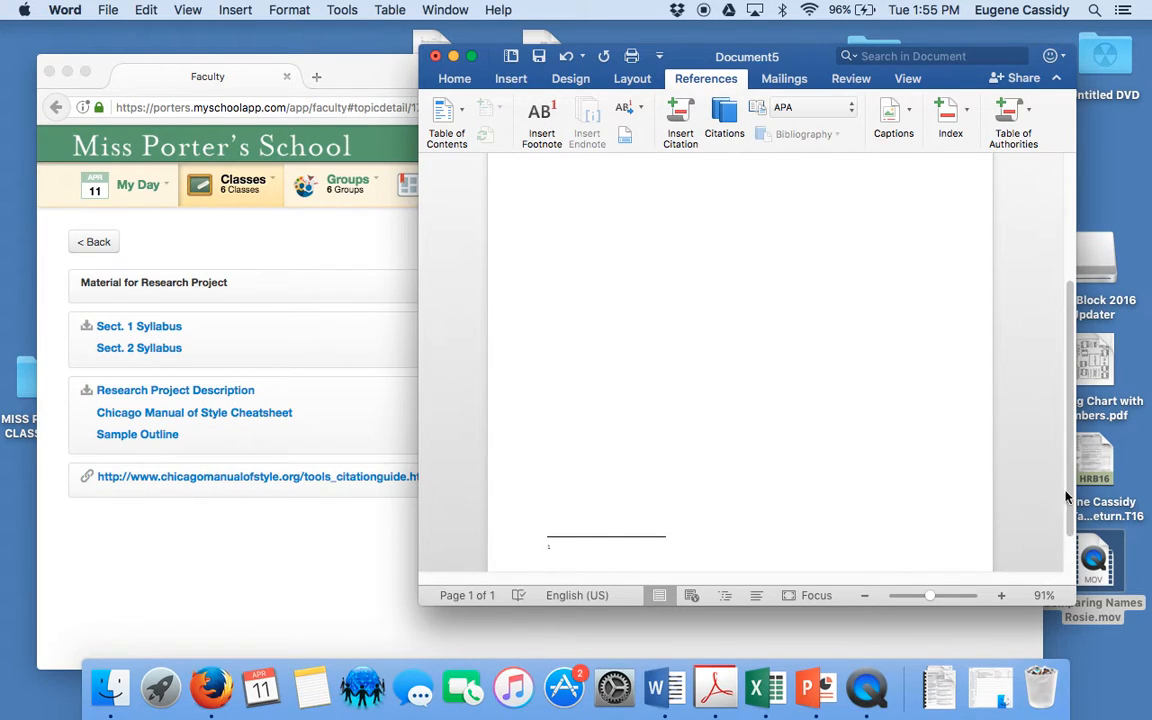
{"action": "left_click_drag", "start_coordinate": [1068, 494], "coordinate": [1068, 370]}
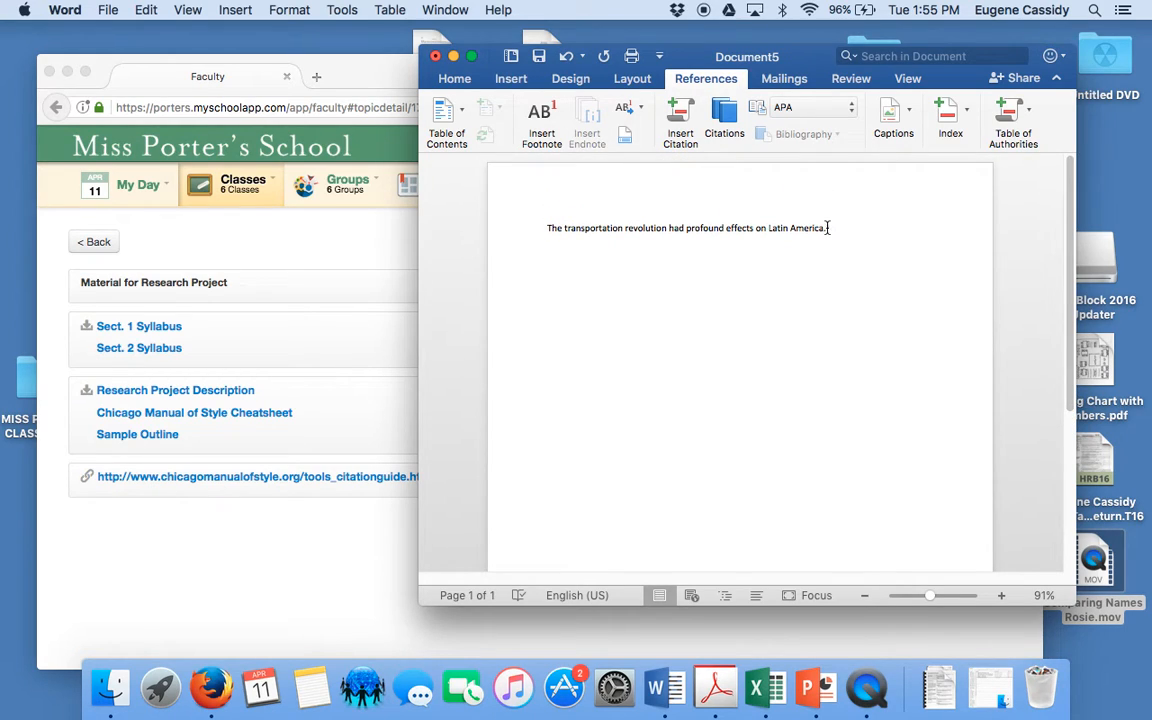
{"action": "left_click_drag", "start_coordinate": [1066, 300], "coordinate": [1062, 454]}
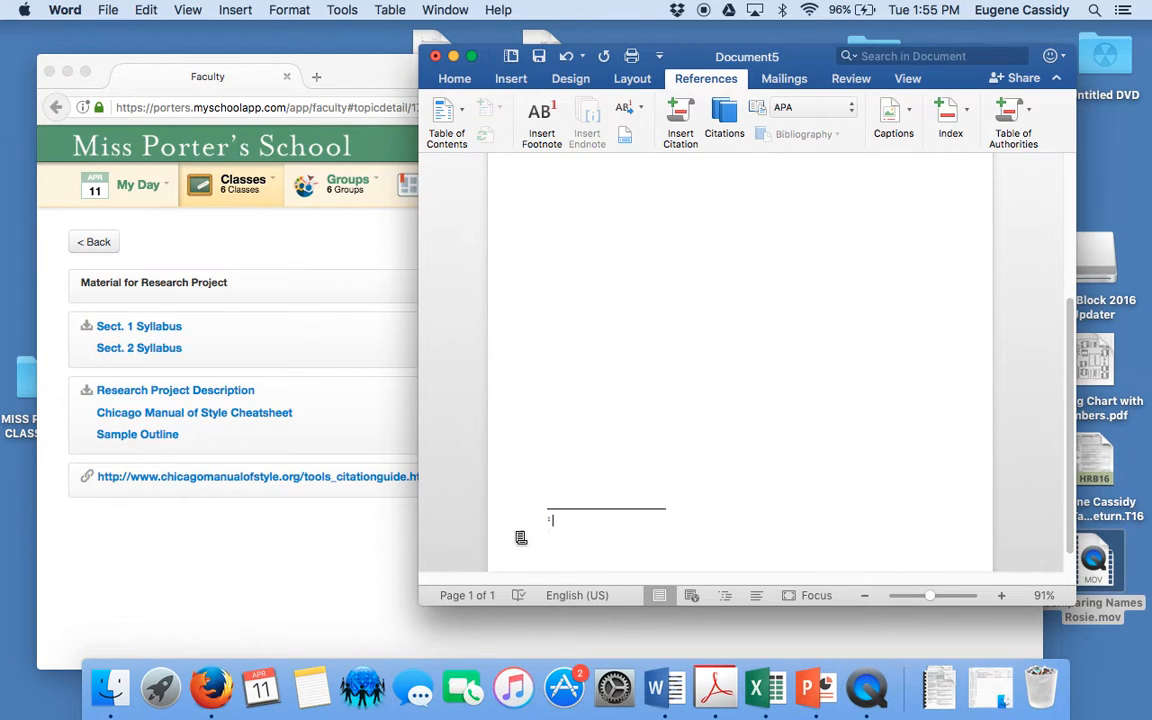
Switch to Firefox and open the Chicago Manual of Style Cheatsheet from the class's Research Project topic
{"action": "left_click", "coordinate": [290, 545]}
{"action": "mouse_move", "coordinate": [125, 186]}
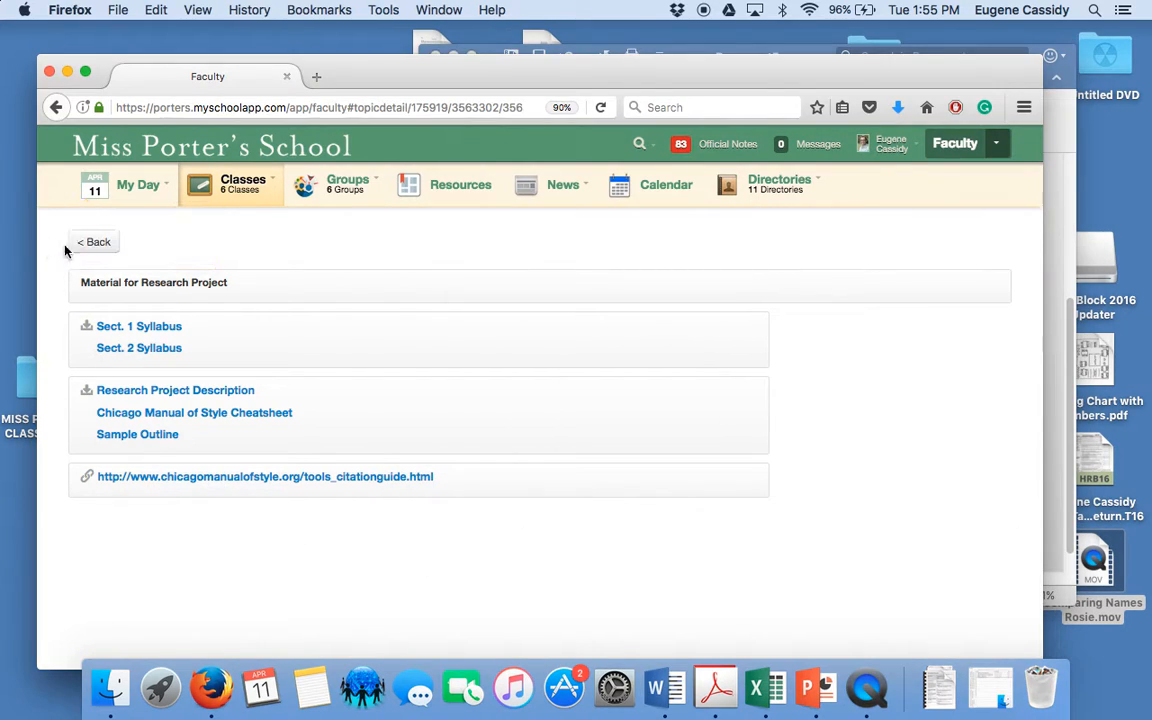
{"action": "left_click", "coordinate": [96, 238]}
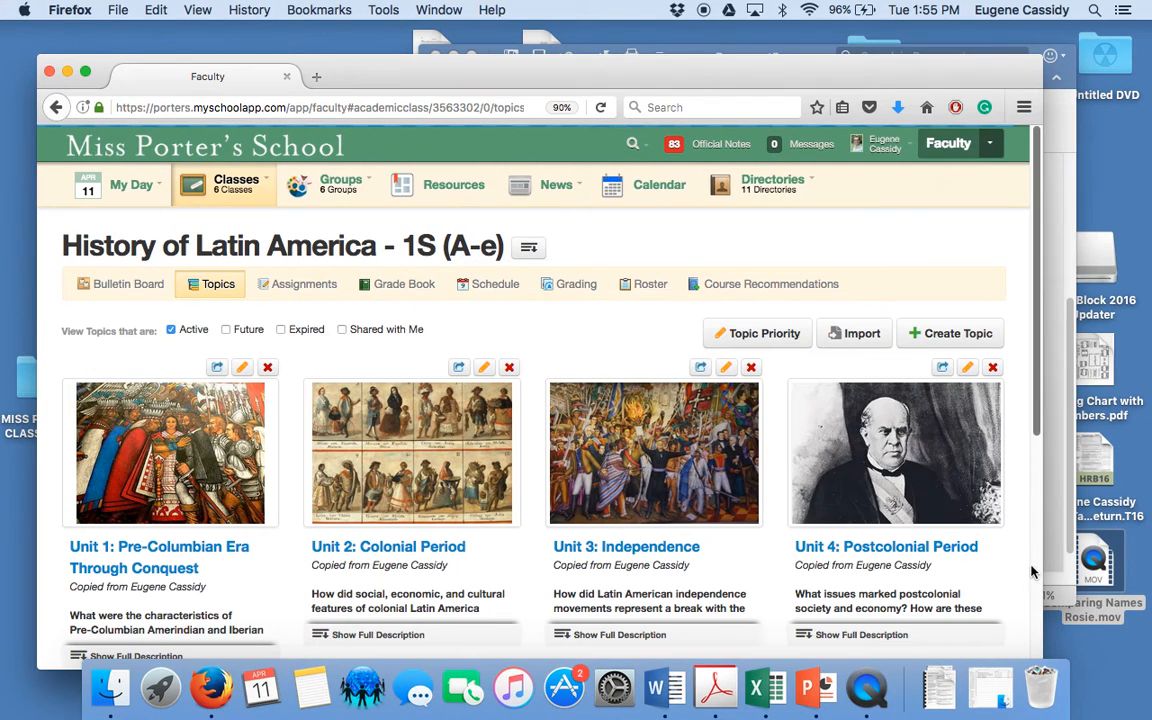
{"action": "scroll", "coordinate": [1037, 596], "scroll_direction": "down", "scroll_amount": 5}
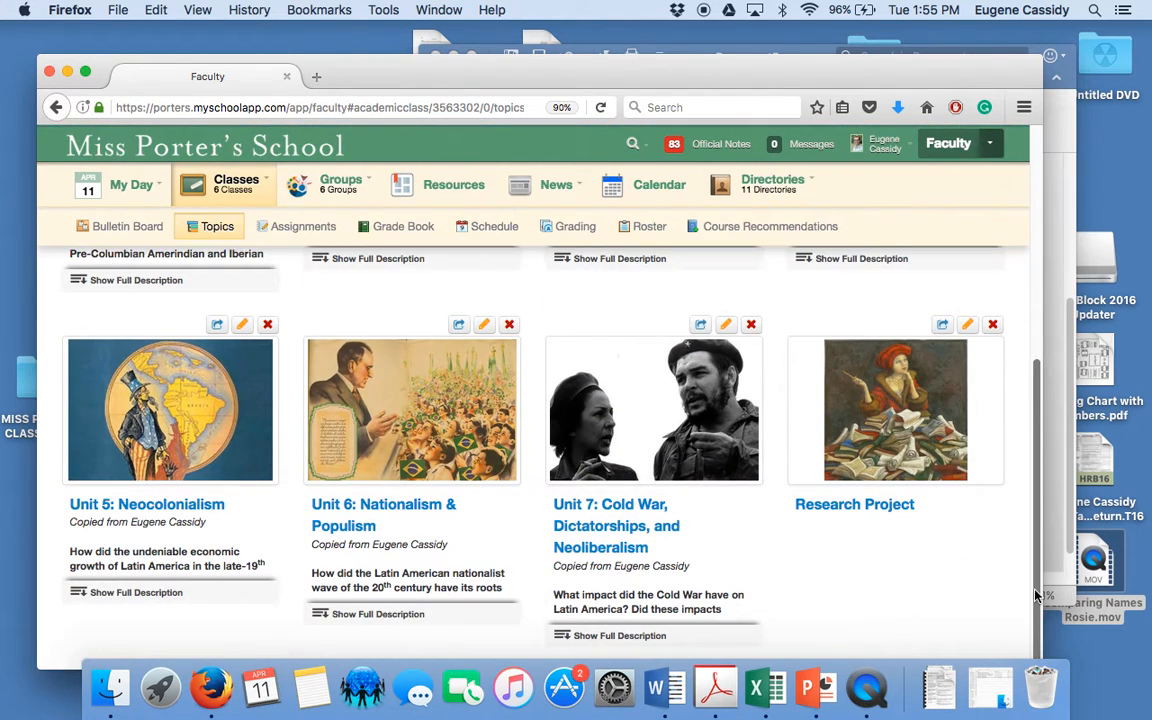
{"action": "left_click", "coordinate": [868, 406]}
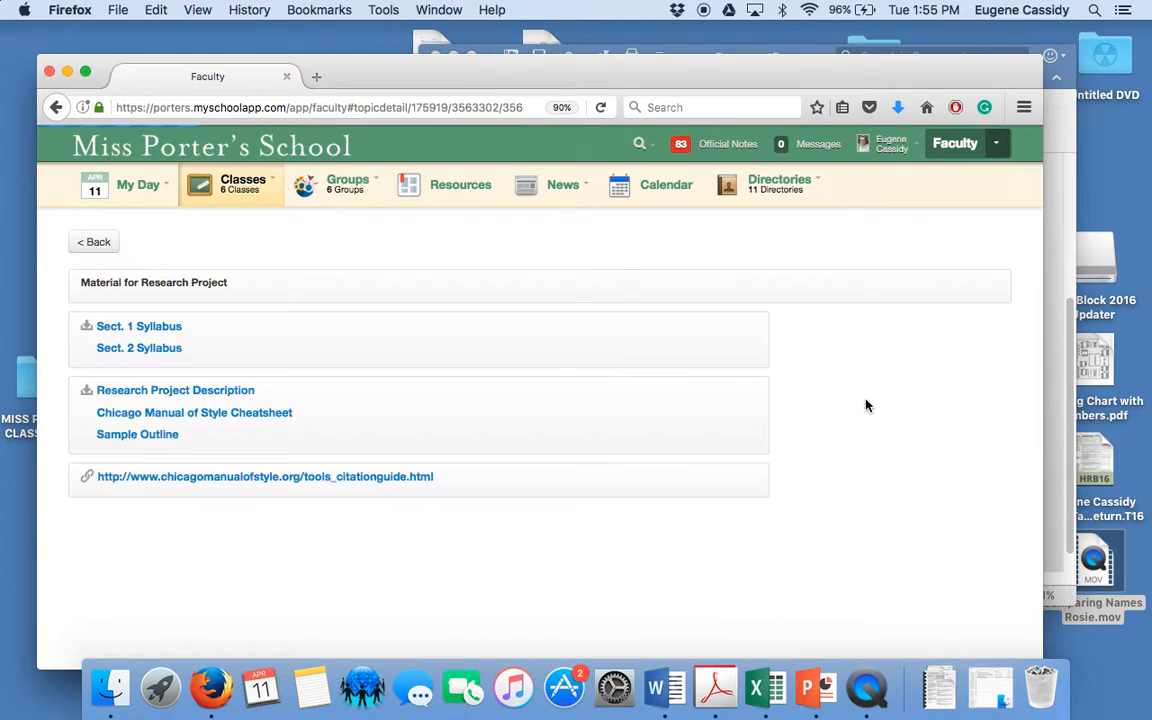
{"action": "left_click", "coordinate": [196, 416]}
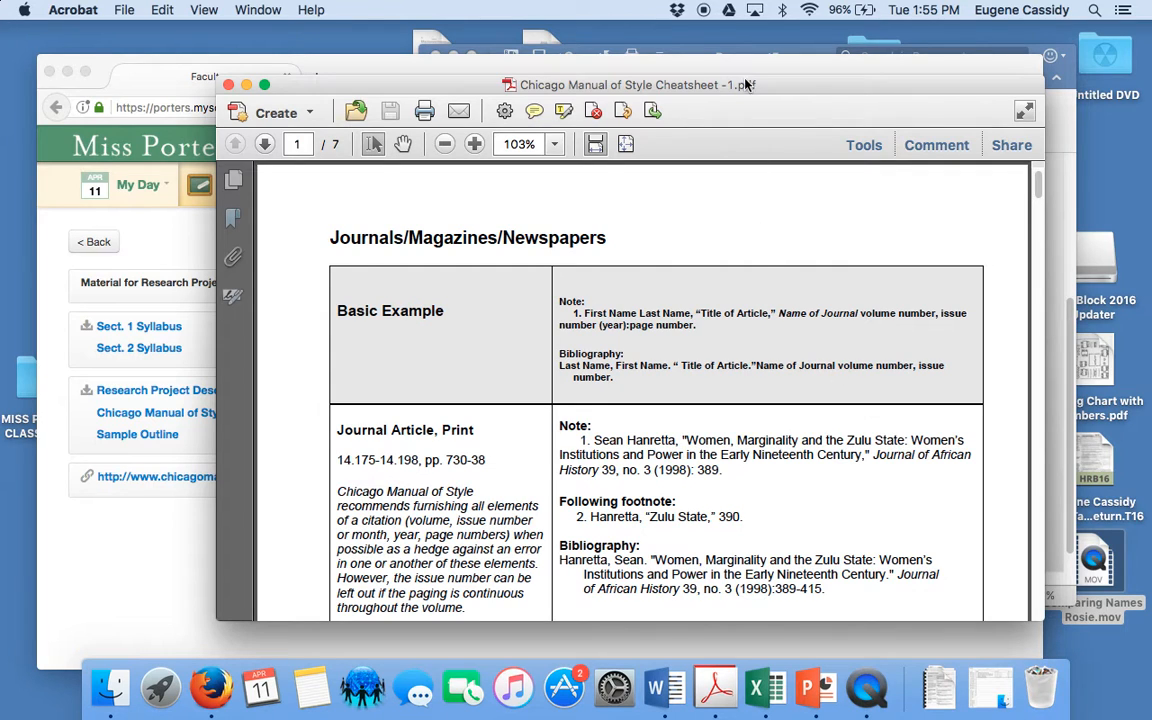
Arrange the cheatsheet and the Word document side by side, with the cheatsheet at the basic example for Books
{"action": "left_click_drag", "start_coordinate": [745, 85], "coordinate": [514, 78]}
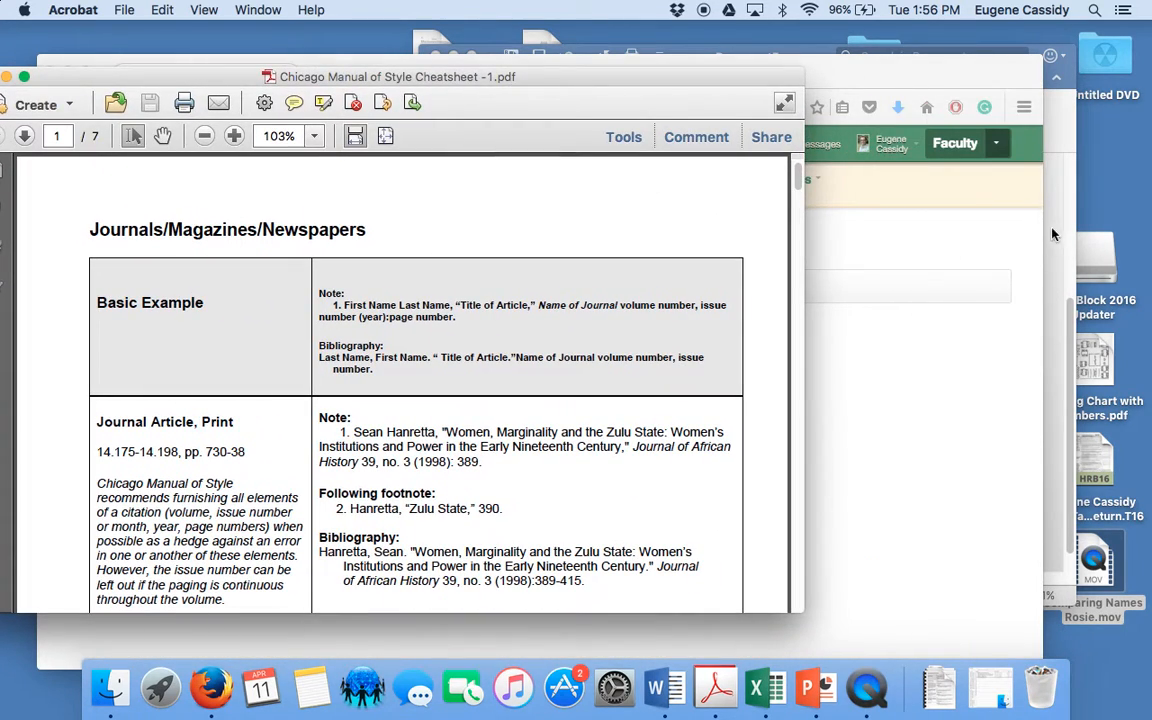
{"action": "key", "text": "super+Tab"}
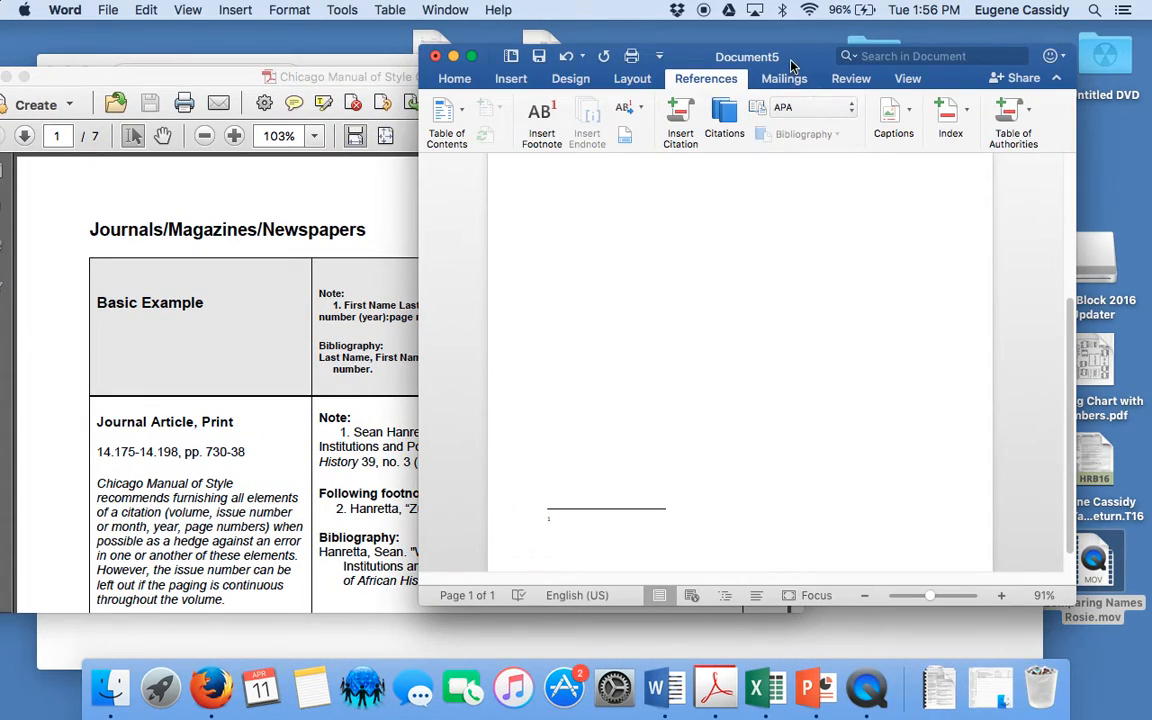
{"action": "mouse_move", "coordinate": [797, 69]}
{"action": "left_mouse_down"}
{"action": "mouse_move", "coordinate": [940, 75]}
{"action": "mouse_move", "coordinate": [798, 47]}
{"action": "left_mouse_up"}
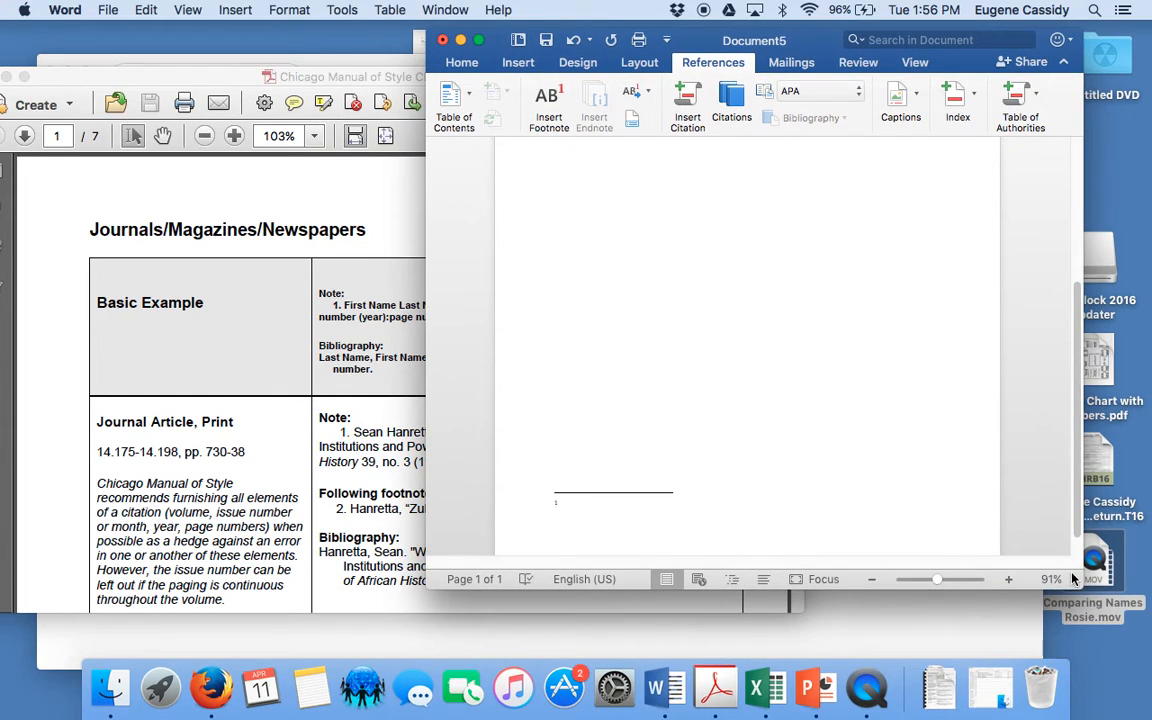
{"action": "left_click_drag", "start_coordinate": [1080, 598], "coordinate": [956, 567]}
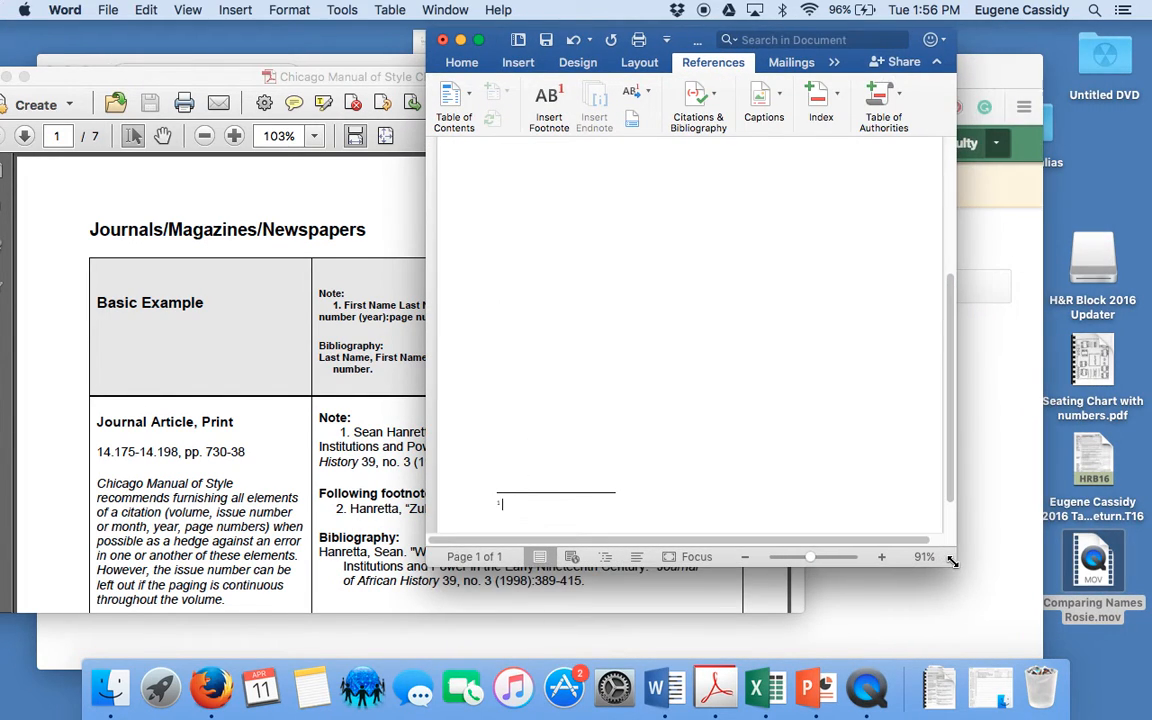
{"action": "left_click_drag", "start_coordinate": [625, 40], "coordinate": [878, 64]}
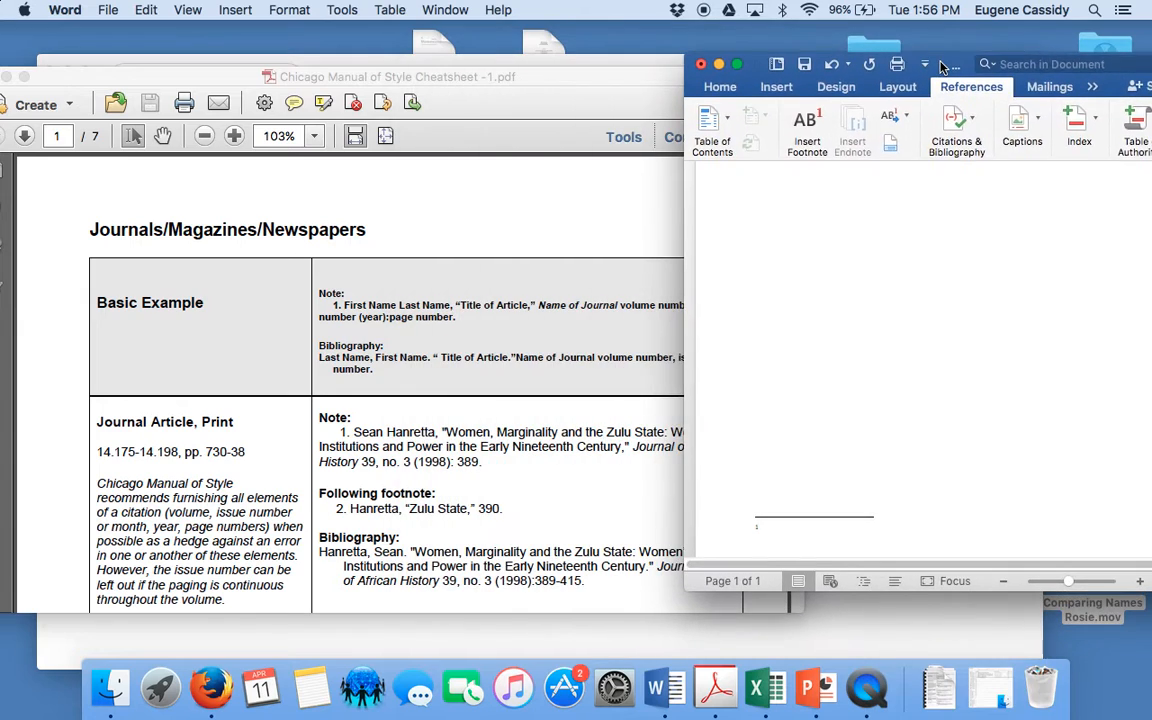
{"action": "left_click", "coordinate": [506, 156]}
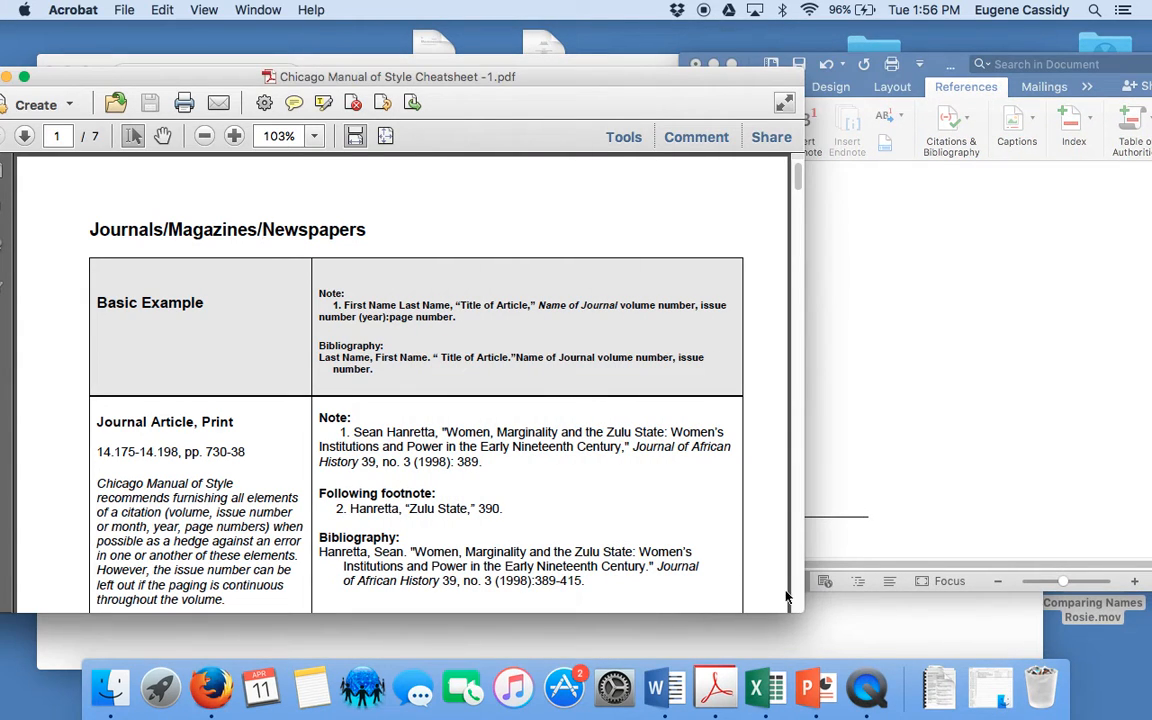
{"action": "left_click_drag", "start_coordinate": [800, 605], "coordinate": [640, 638]}
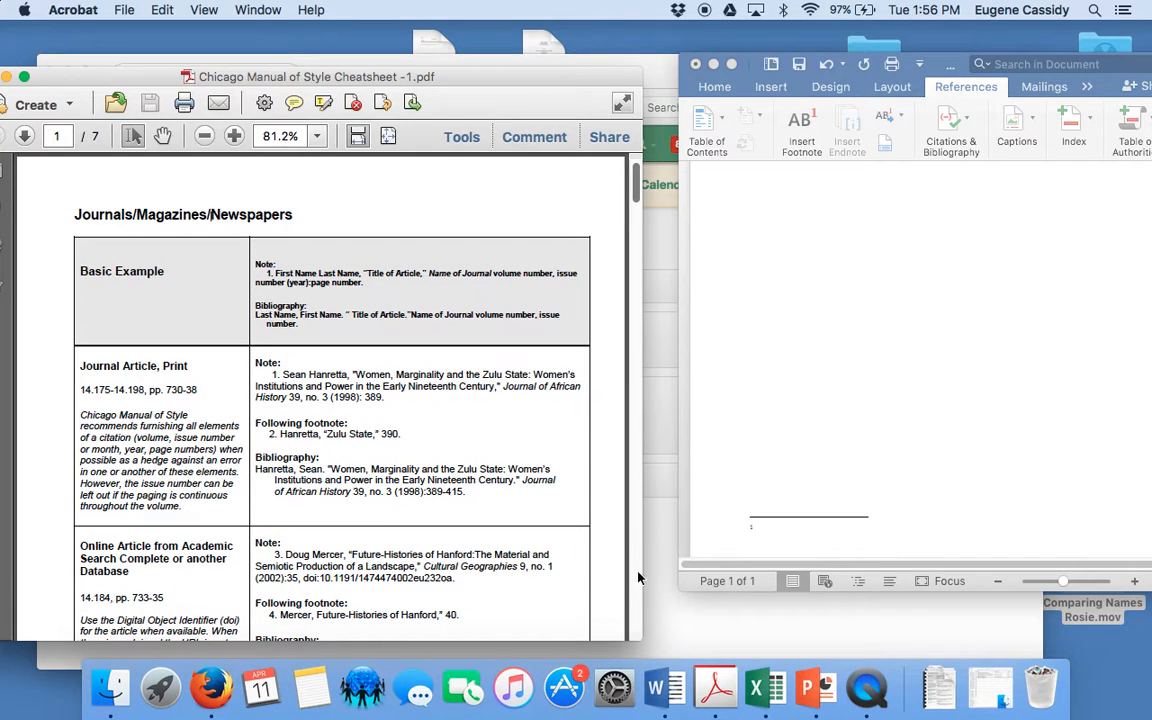
{"action": "scroll", "coordinate": [634, 565], "scroll_direction": "down", "scroll_amount": 20}
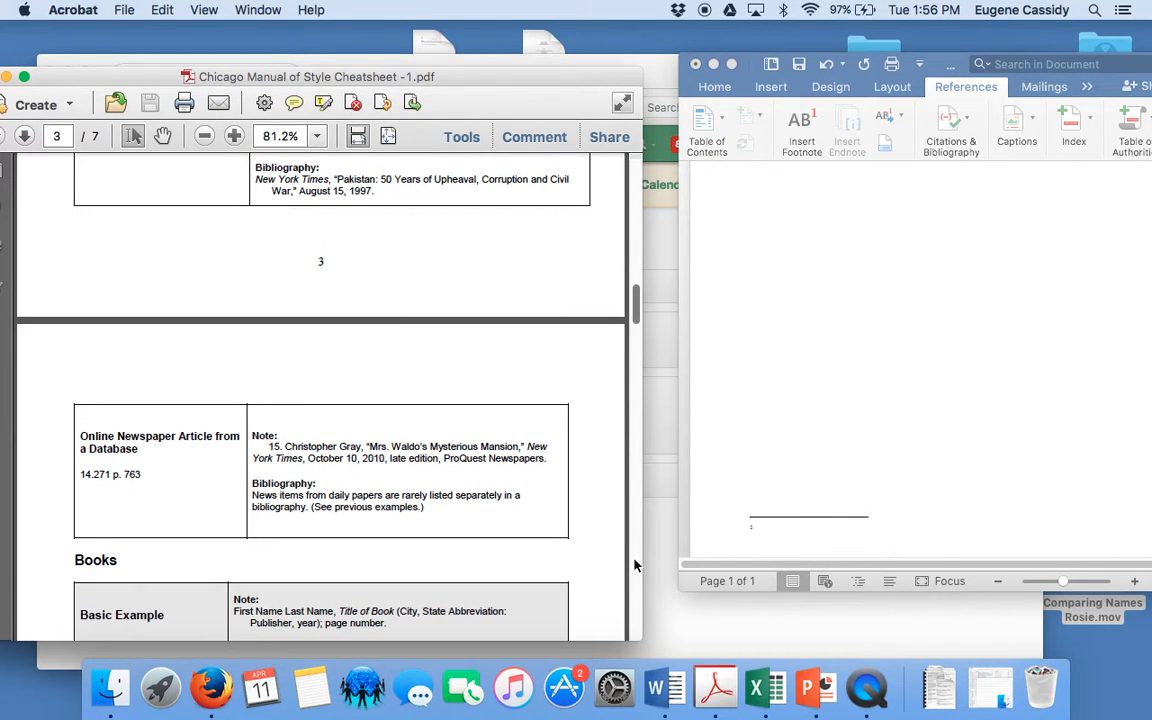
{"action": "left_click_drag", "start_coordinate": [636, 310], "coordinate": [637, 341]}
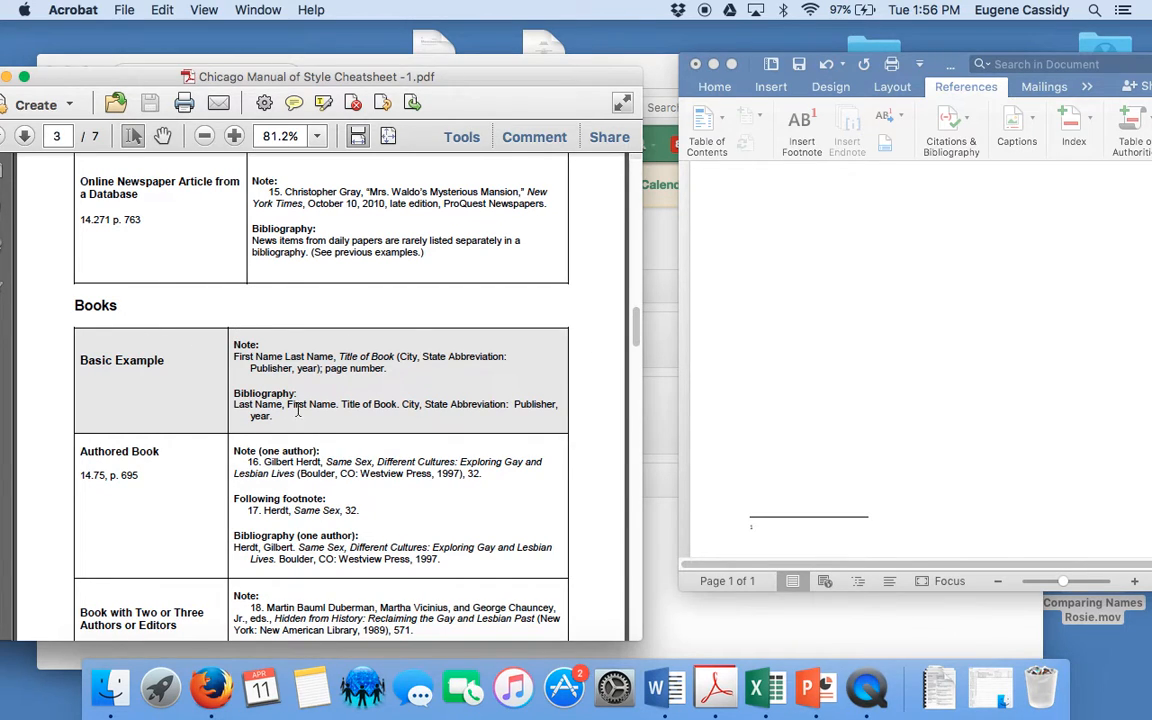
Enter the book author's full name and a comma in footnote 1, and enlarge the Word window beside the cheatsheet
{"action": "left_click", "coordinate": [774, 532]}
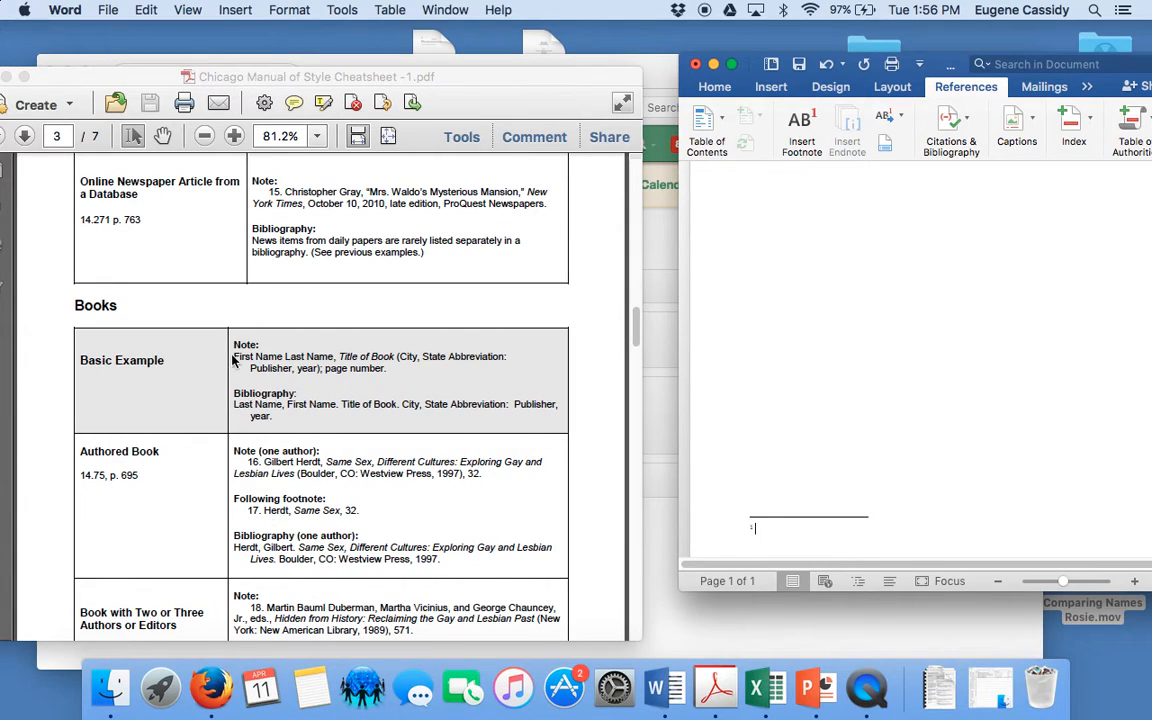
{"action": "type", "text": "John Charles Chasteen,"}
{"action": "left_click_drag", "start_coordinate": [846, 62], "coordinate": [736, 50]}
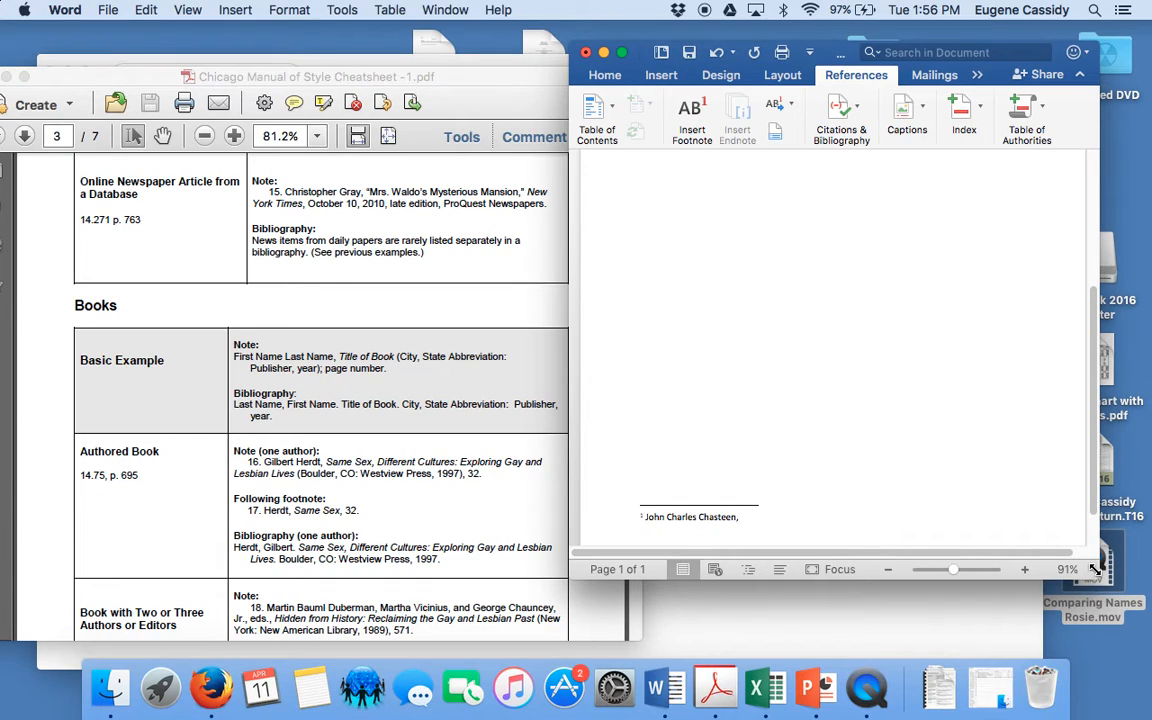
{"action": "left_click_drag", "start_coordinate": [1090, 578], "coordinate": [1149, 653]}
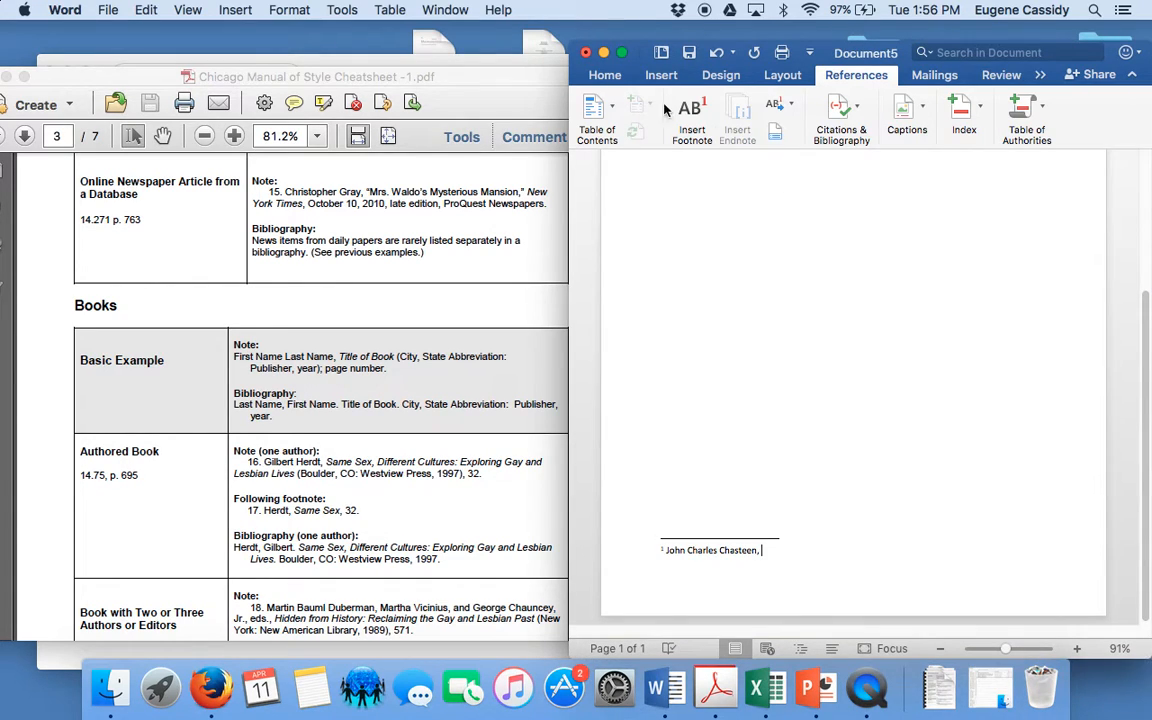
Add the italic book title "Born in Blood and Fire: A Concise History of Latin America" to the footnote, with italics off after it
{"action": "left_click", "coordinate": [604, 77]}
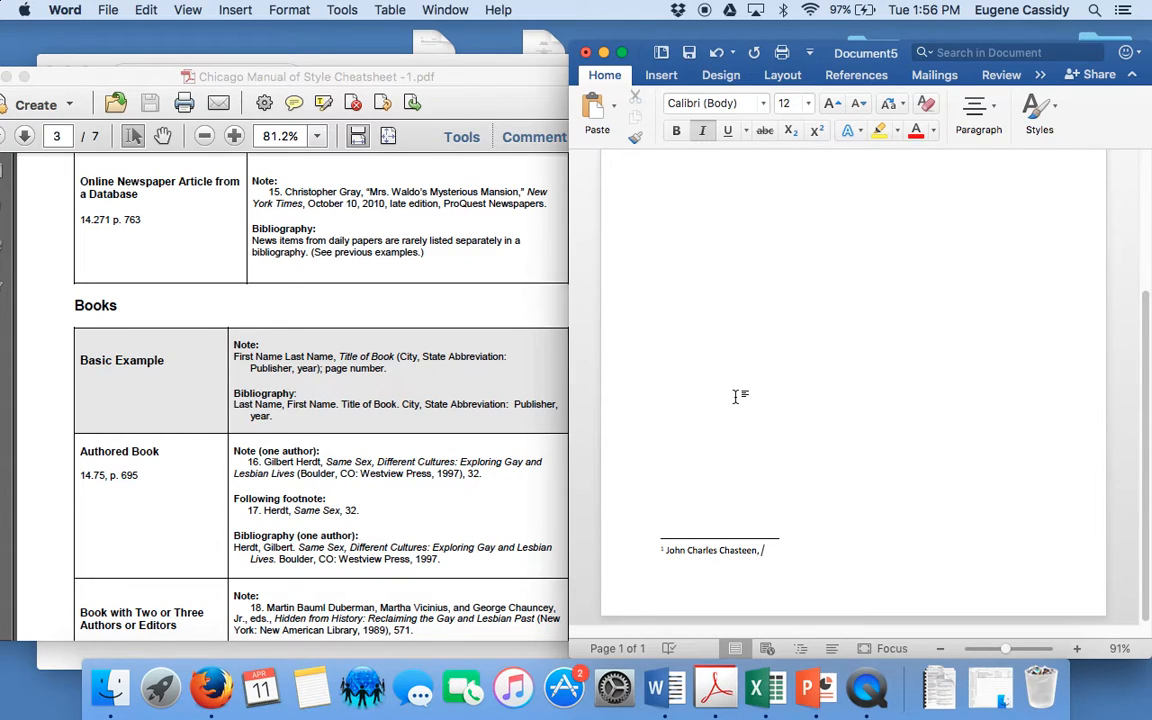
{"action": "type", "text": "Born in Blood and Fire: A Con"}
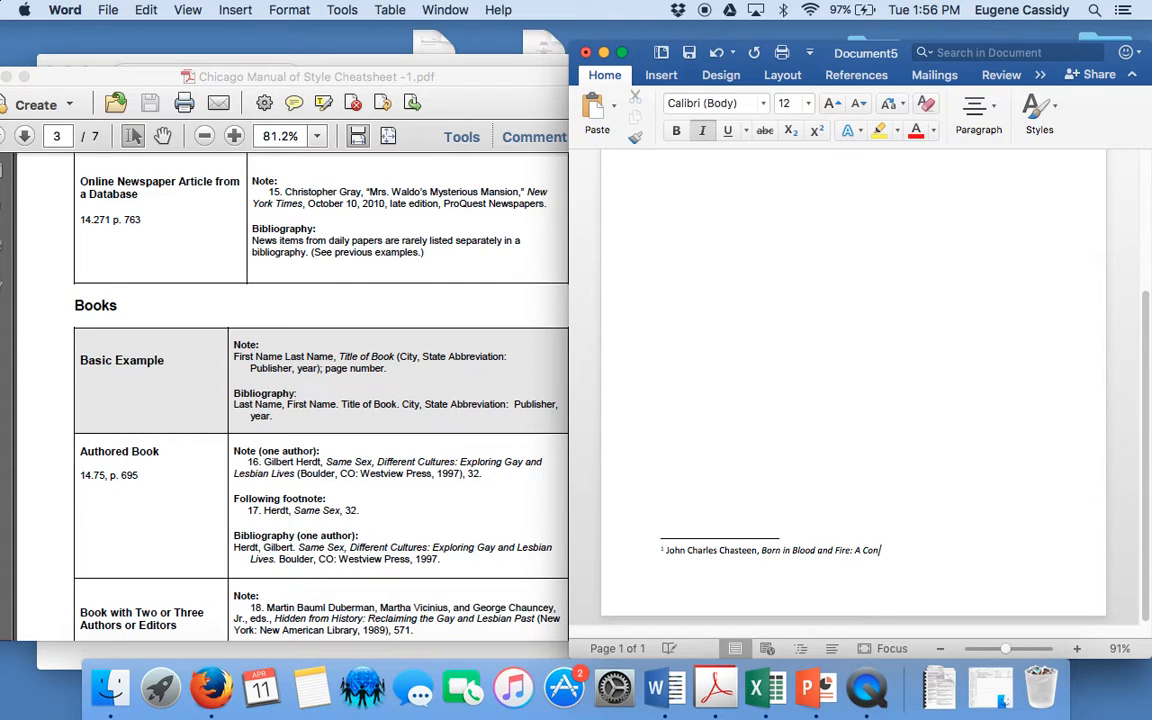
{"action": "type", "text": "cise Histir"}
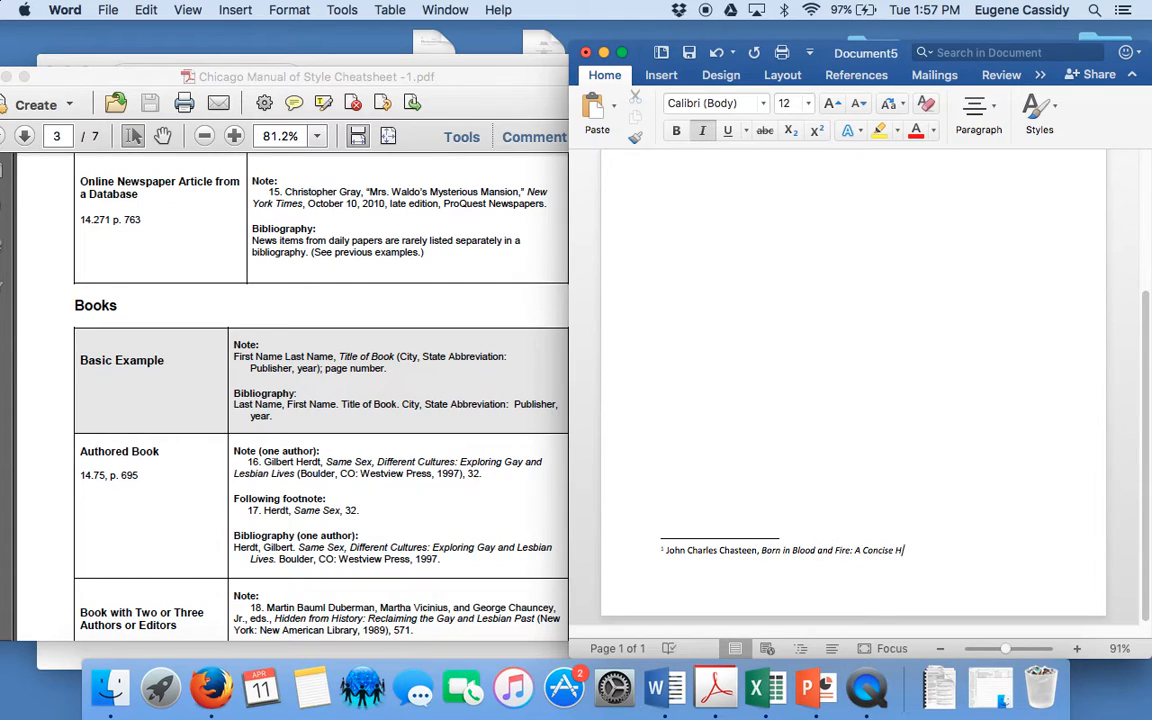
{"action": "key", "text": "BackSpace"}
{"action": "key", "text": "BackSpace"}
{"action": "type", "text": "ory of L:a"}
{"action": "key", "text": "BackSpace"}
{"action": "key", "text": "BackSpace"}
{"action": "type", "text": "atin America"}
{"action": "left_click", "coordinate": [702, 130]}
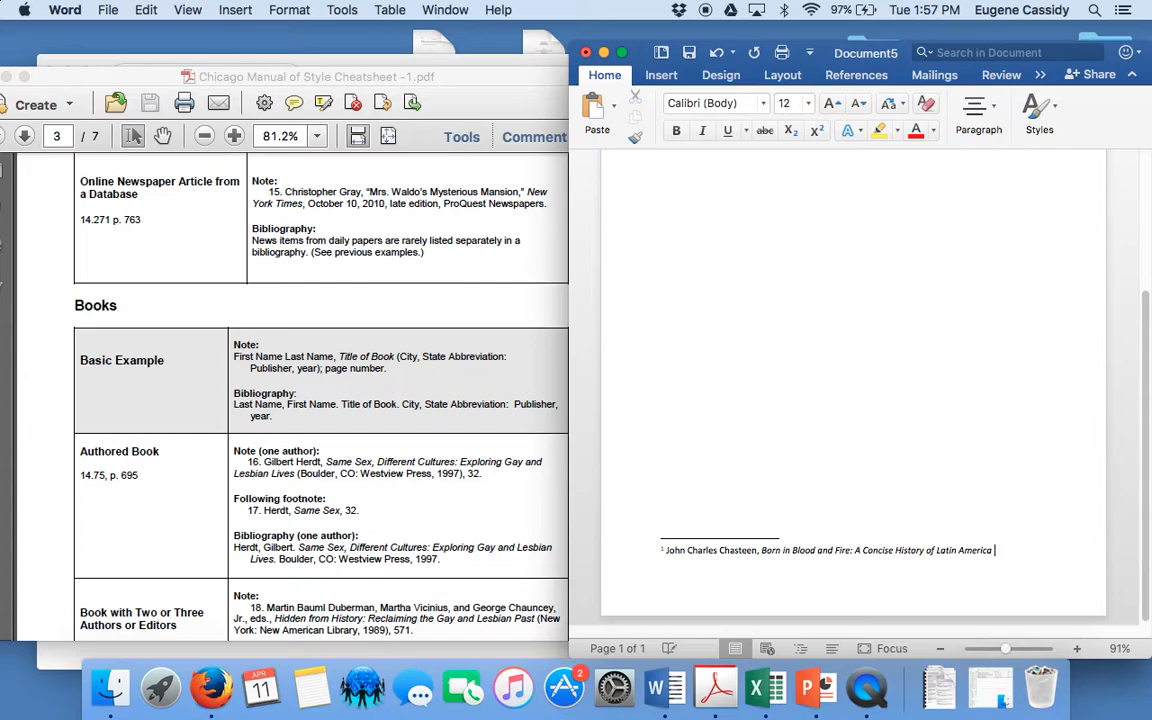
Add the place of publication after the title as "(New York, NY, London:"
{"action": "type", "text": "("}
{"action": "type", "text": "New York, London"}
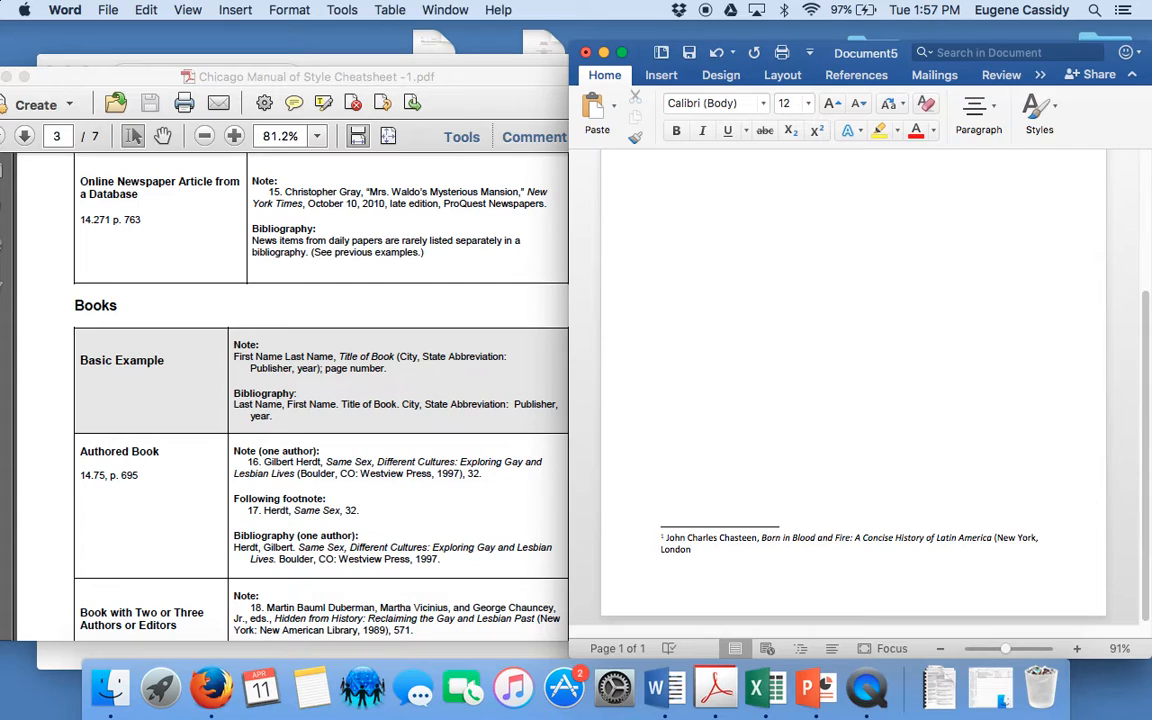
{"action": "type", "text": ","}
{"action": "left_click_drag", "start_coordinate": [697, 550], "coordinate": [658, 552]}
{"action": "key", "text": "BackSpace"}
{"action": "type", "text": "NY, London: W.W. Norton & company"}
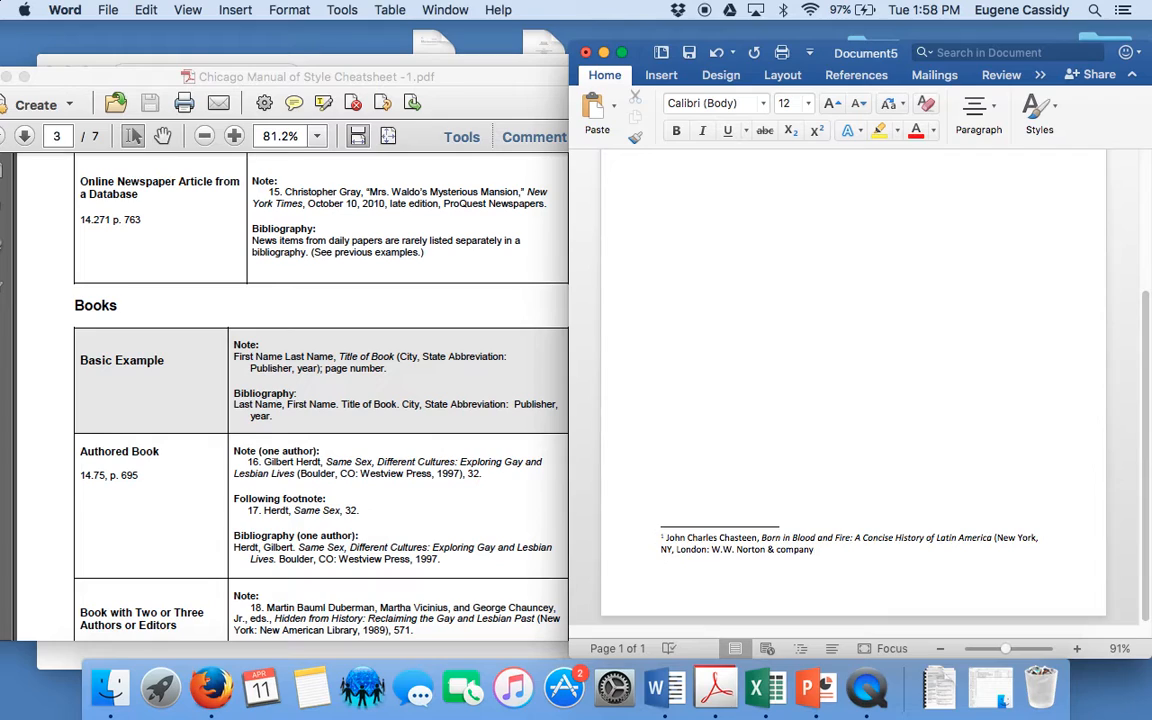
Add the publisher "W.W. Norton & Company" to the footnote with "Company" capitalized
{"action": "key", "text": "BackSpace"}
{"action": "key", "text": "BackSpace"}
{"action": "key", "text": "BackSpace"}
{"action": "key", "text": "BackSpace"}
{"action": "key", "text": "BackSpace"}
{"action": "key", "text": "BackSpace"}
{"action": "key", "text": "BackSpace"}
{"action": "type", "text": "Company,"}
Complete the footnote with the year and page range as ", 2011); 151-3."
{"action": "type", "text": "2011);"}
{"action": "type", "text": "151-3."}
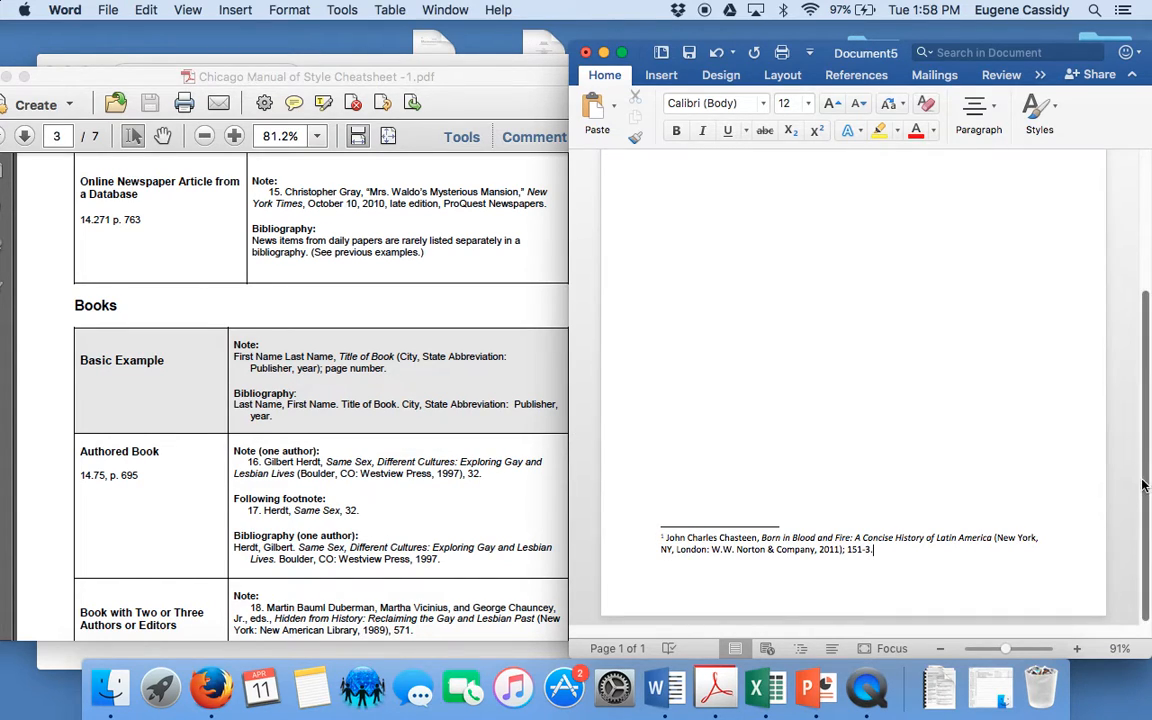
Review the footnote mark after the body sentence and the matching citation at the foot of the page
{"action": "left_click_drag", "start_coordinate": [1144, 486], "coordinate": [1147, 319]}
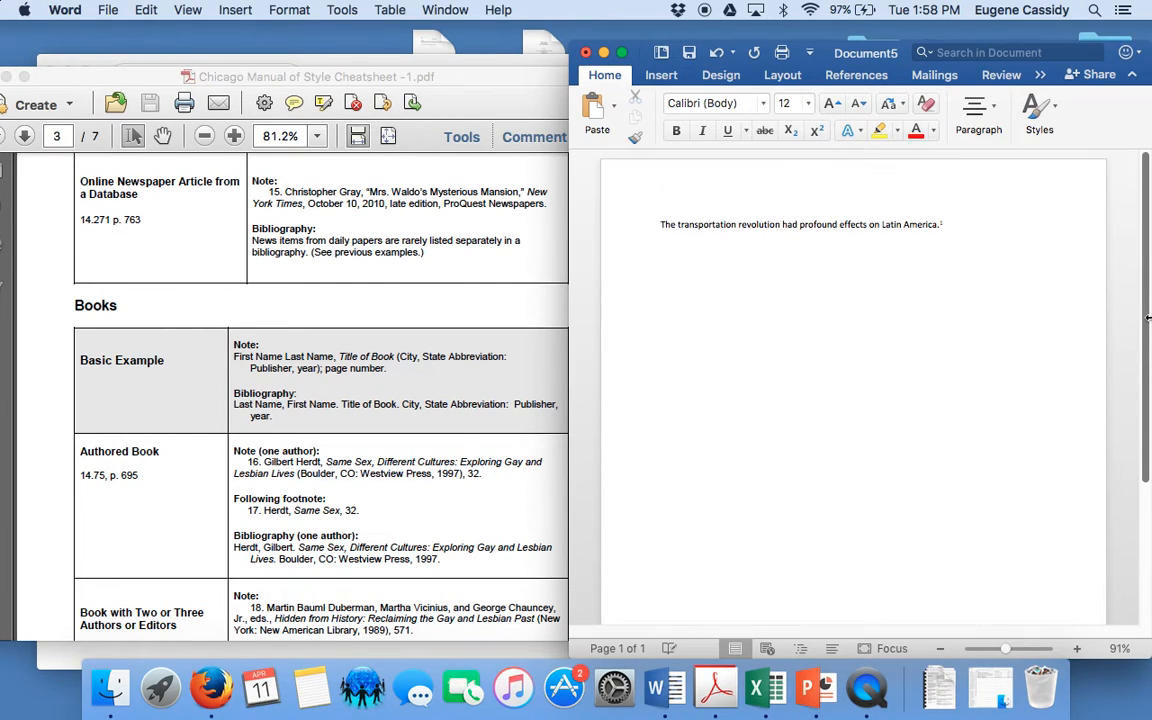
{"action": "left_click", "coordinate": [965, 230]}
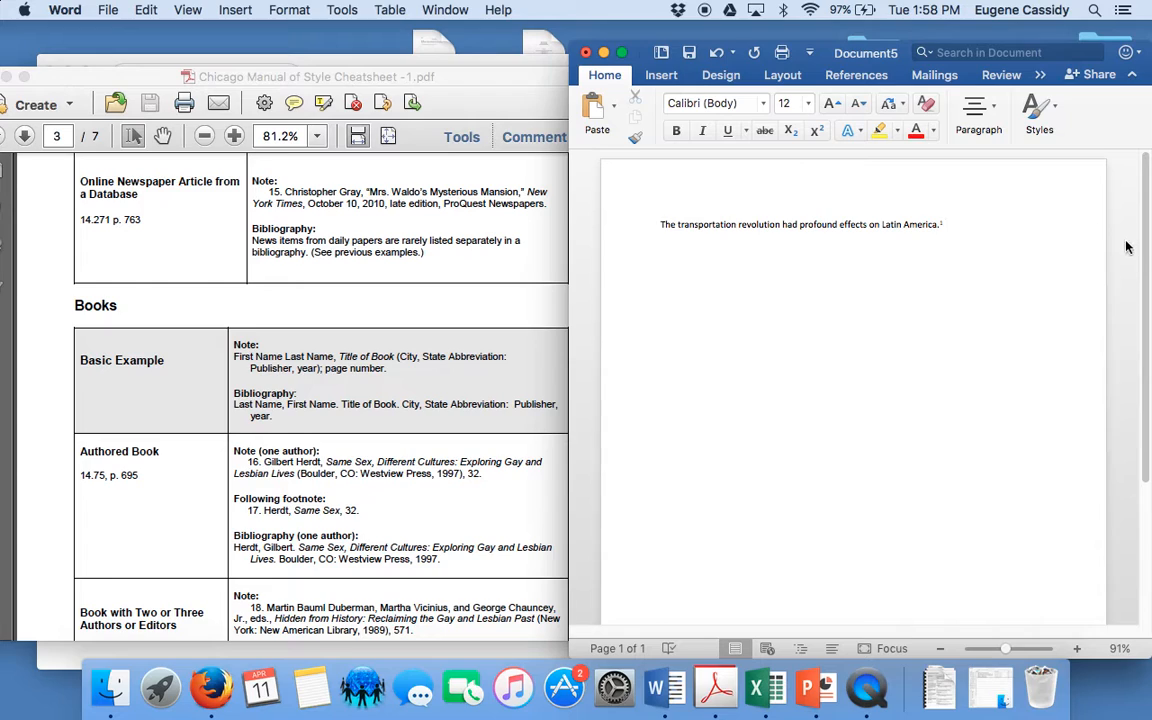
{"action": "left_click_drag", "start_coordinate": [1146, 254], "coordinate": [1148, 380]}
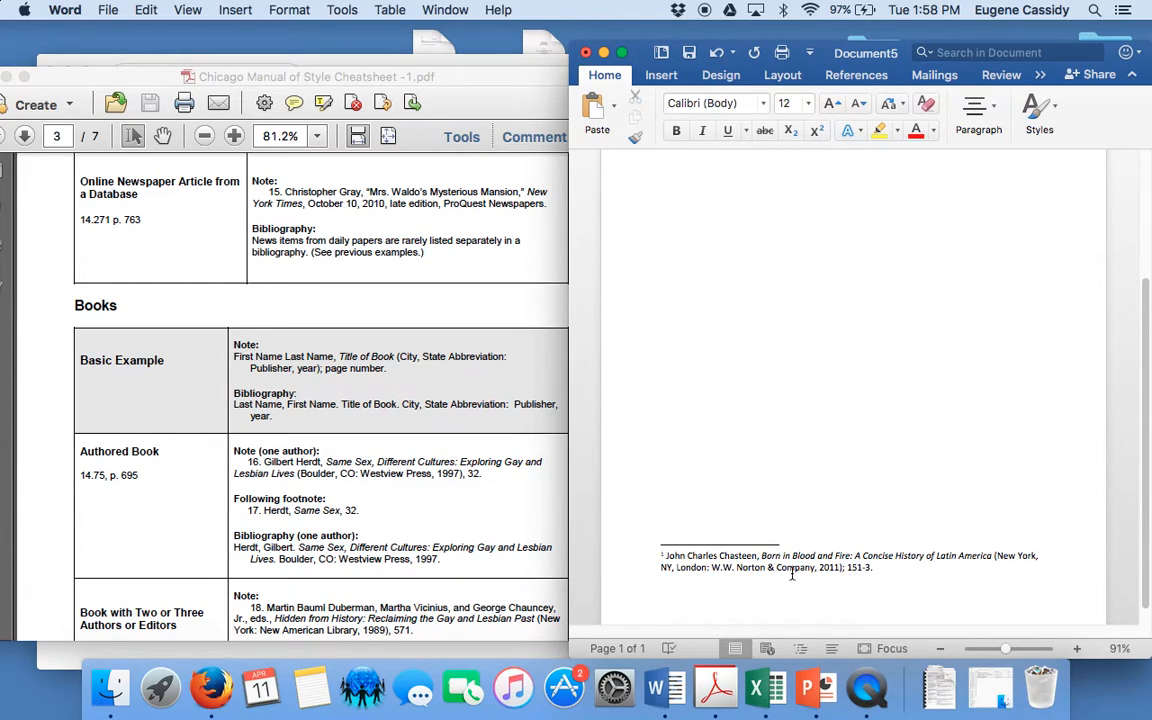
Examine the cheatsheet's journal, book and online source examples alongside the finished footnote
{"action": "left_click", "coordinate": [450, 405]}
{"action": "left_click_drag", "start_coordinate": [636, 336], "coordinate": [642, 168]}
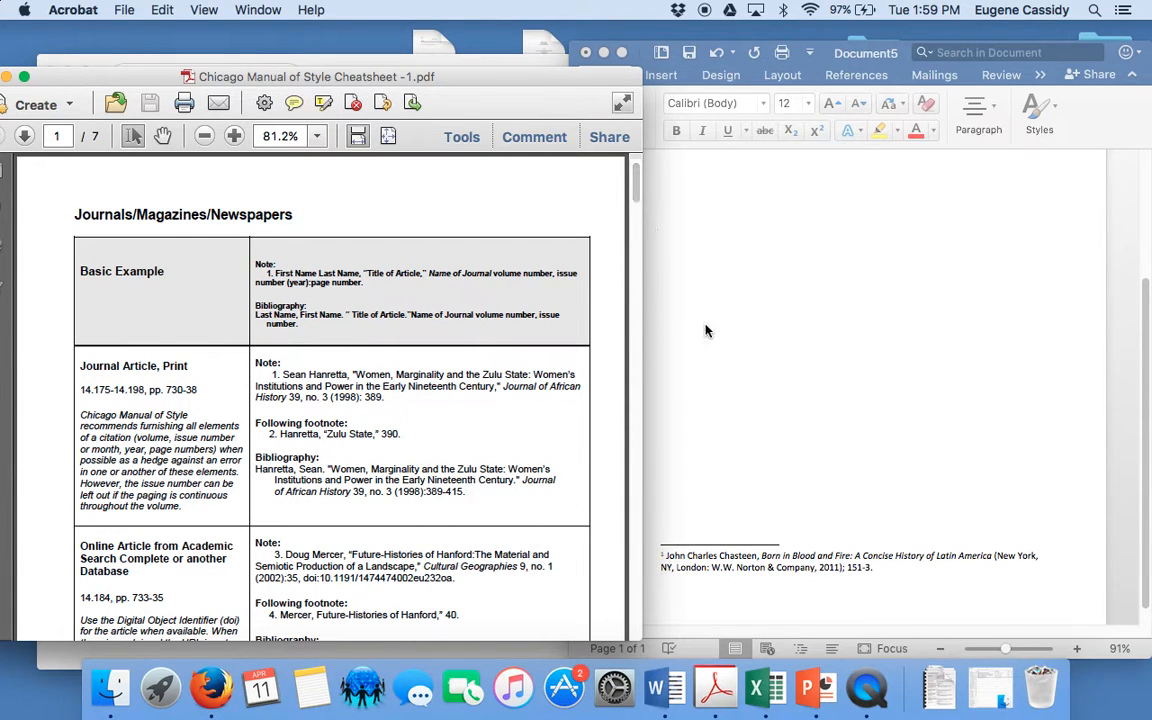
{"action": "left_click", "coordinate": [937, 581]}
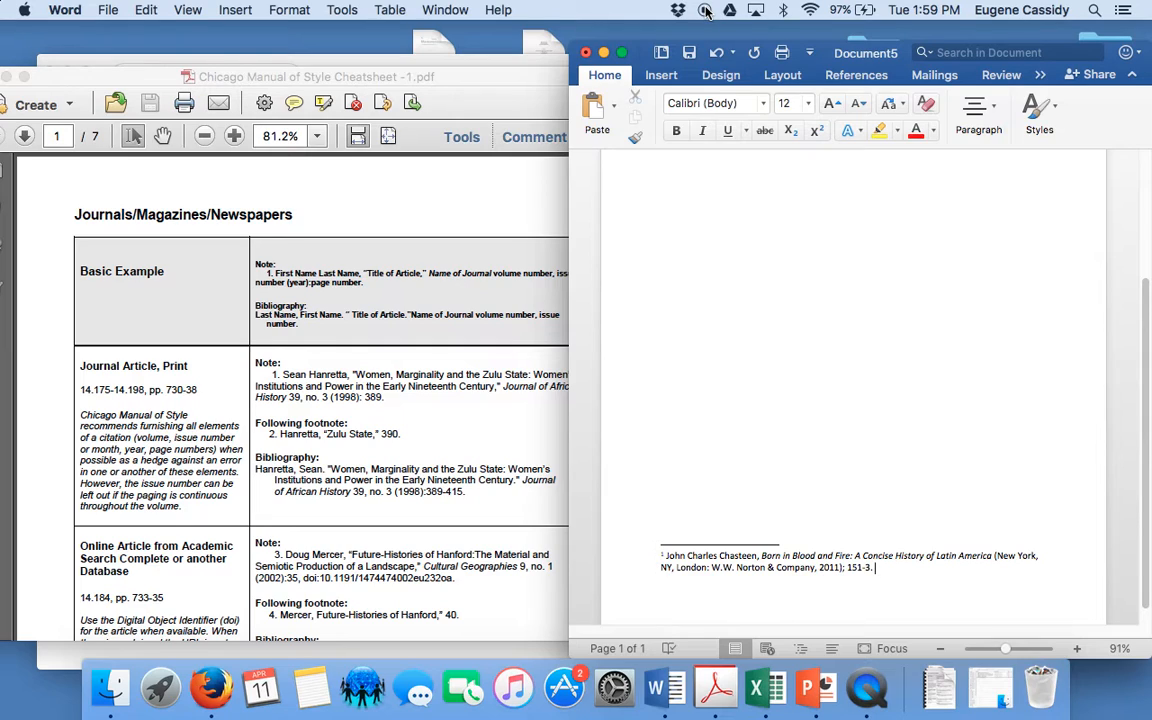
{"action": "left_click", "coordinate": [278, 329]}
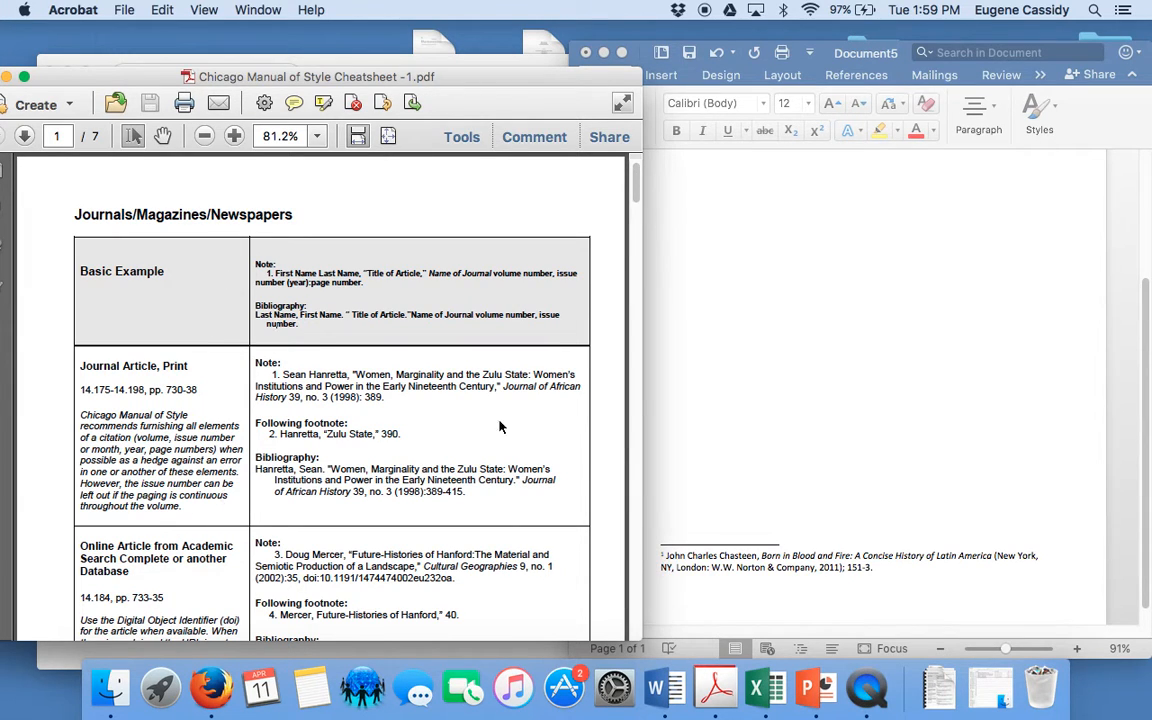
{"action": "left_click_drag", "start_coordinate": [634, 198], "coordinate": [646, 359]}
{"action": "scroll", "coordinate": [572, 304], "scroll_direction": "up", "scroll_amount": 5}
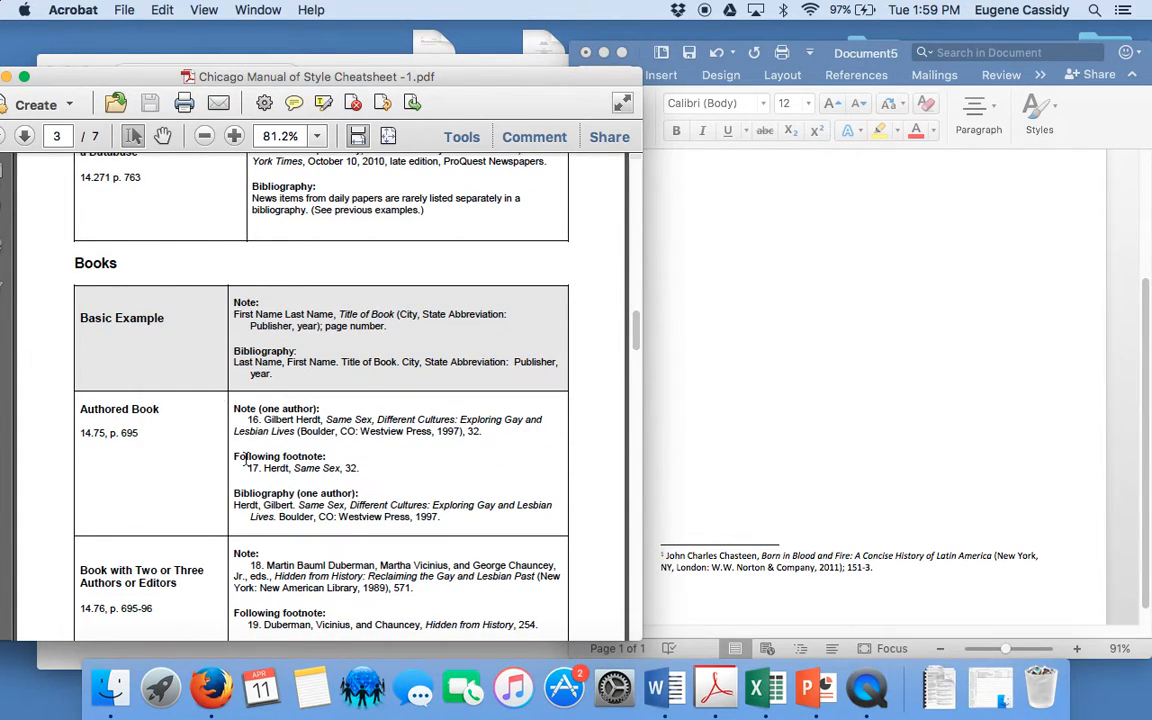
{"action": "left_click_drag", "start_coordinate": [636, 335], "coordinate": [643, 510]}
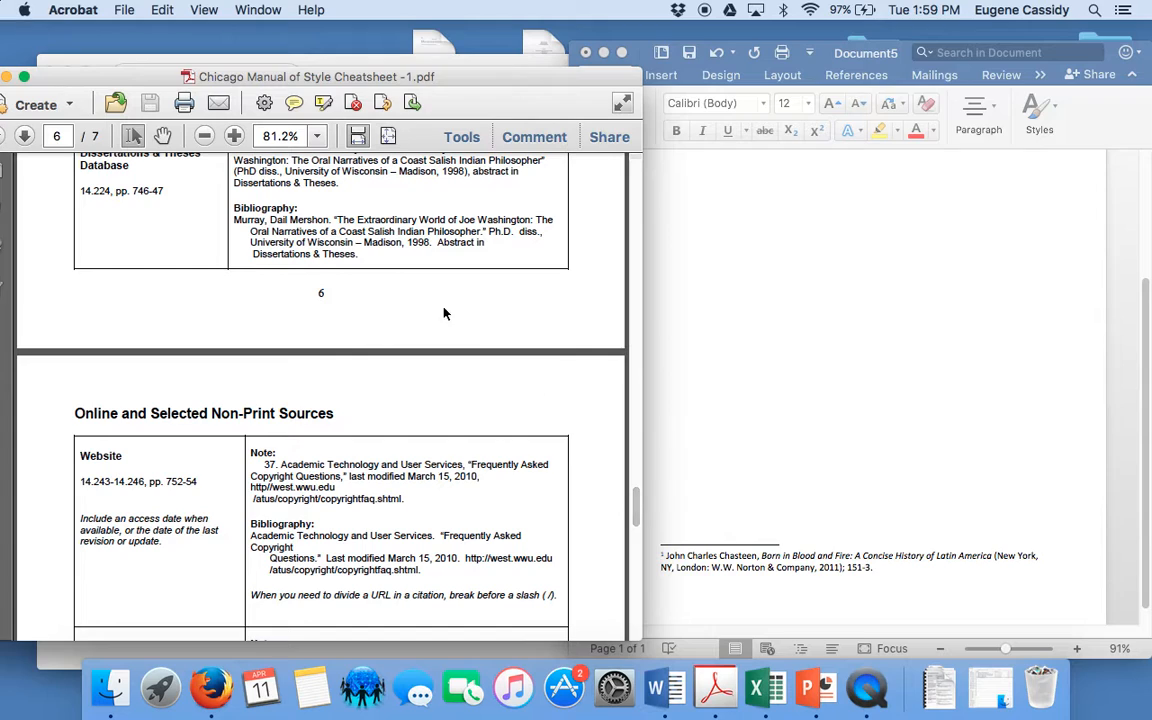
Close the Chicago Manual of Style Cheatsheet PDF
{"action": "left_click_drag", "start_coordinate": [18, 83], "coordinate": [181, 80]}
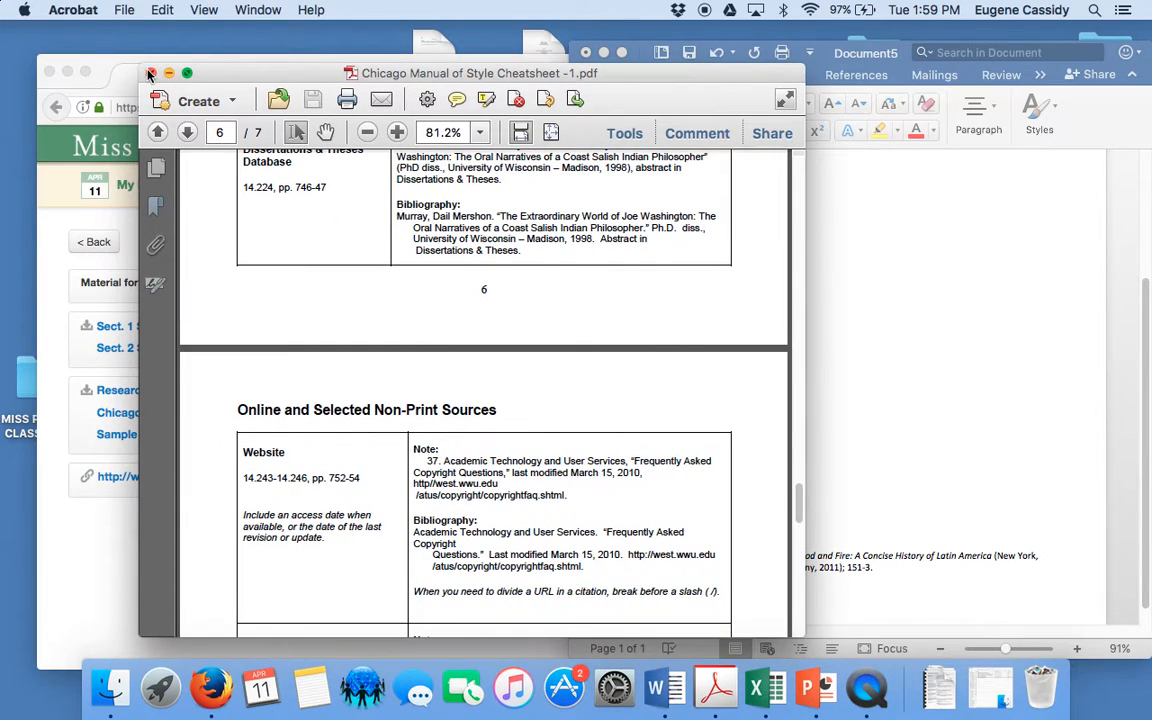
{"action": "left_click", "coordinate": [151, 73]}
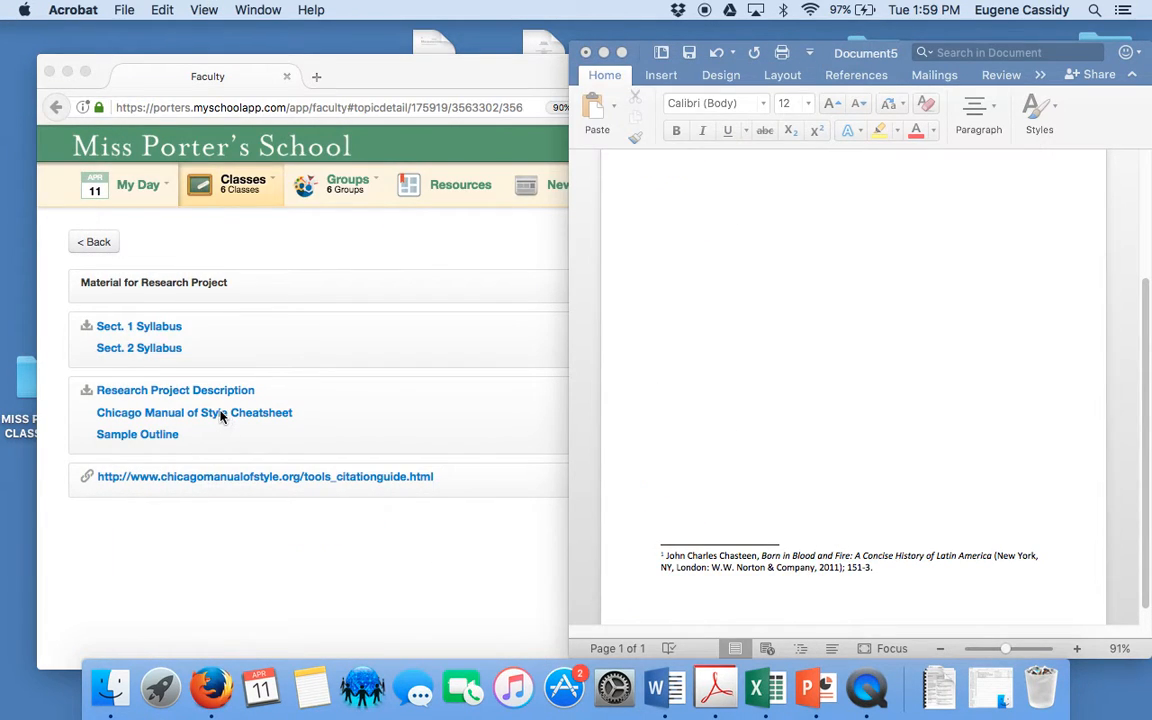